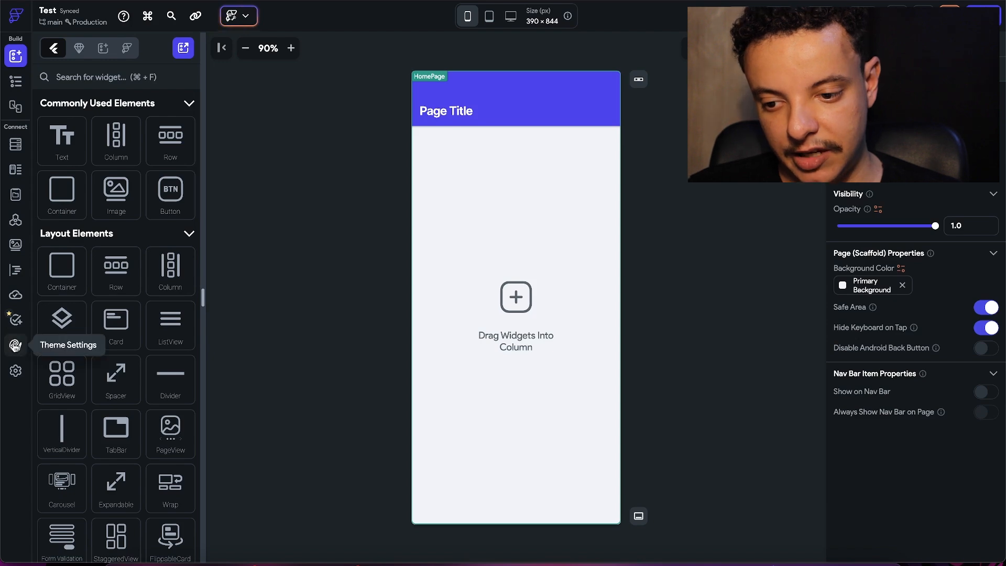
- View the light and dark mode color palettes in the project's theme settings, then return to the page builder
click(15, 345)
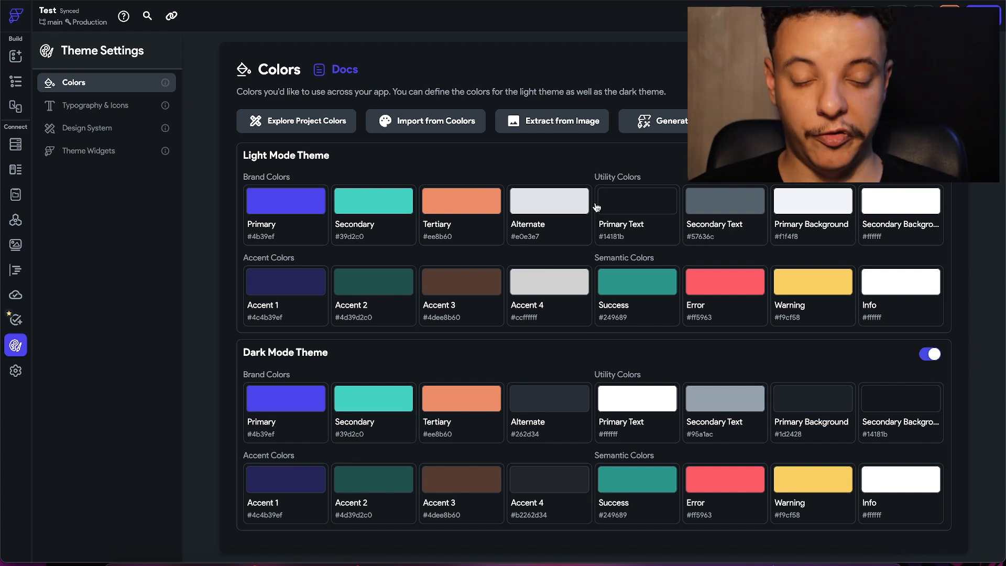
click(21, 64)
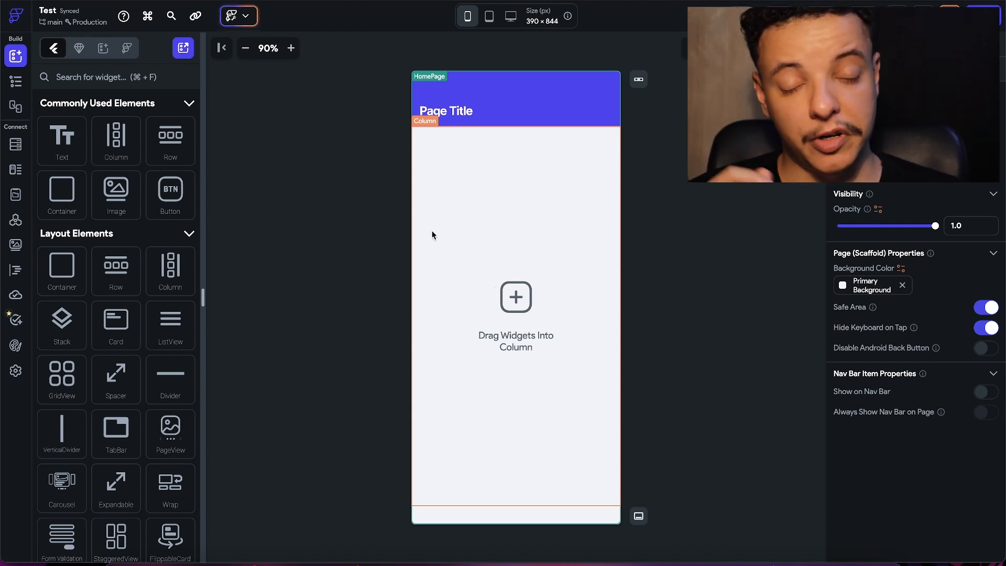
- Add a Button widget to the HomePage column and set its alignment to center
click(16, 81)
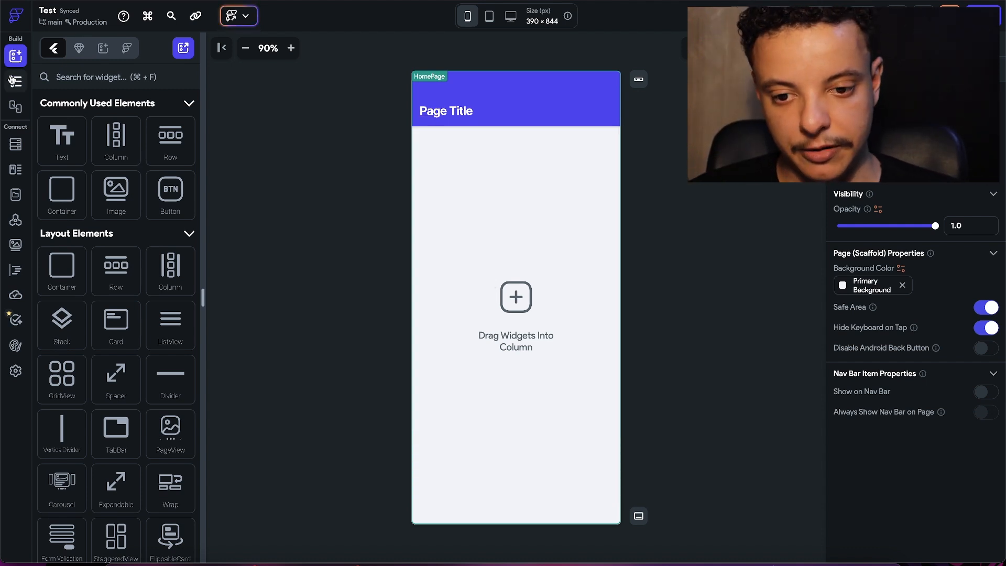
click(173, 291)
text(button)
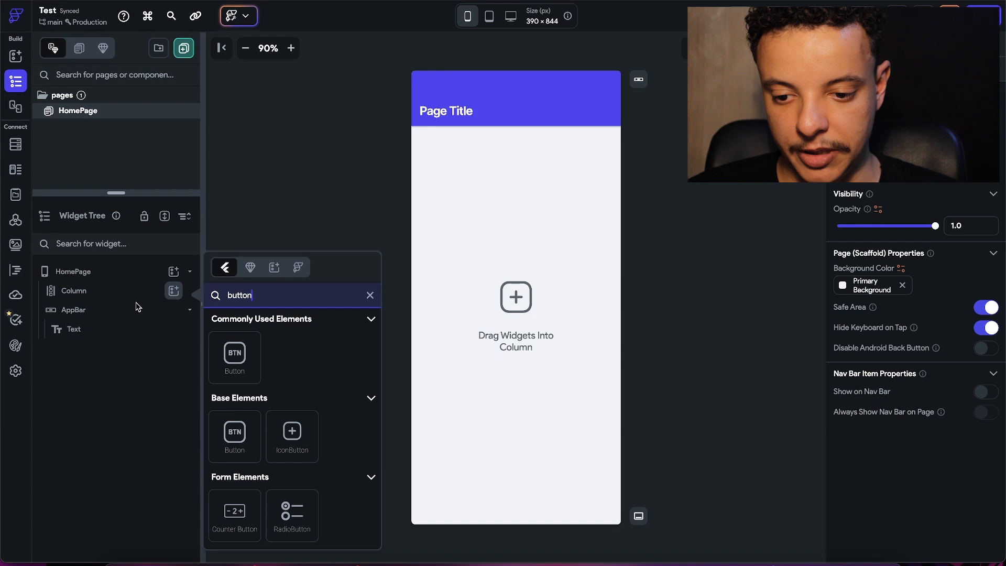
click(235, 354)
click(874, 374)
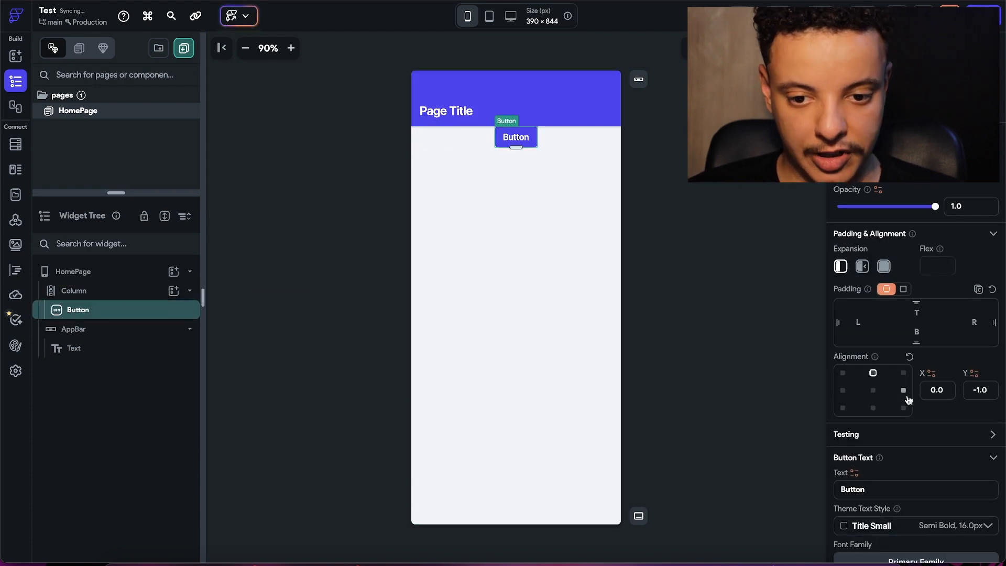
click(873, 390)
- Set the button's width to 200 px and its border radius to 15
scroll(943, 385, down, 10)
click(870, 365)
text(200)
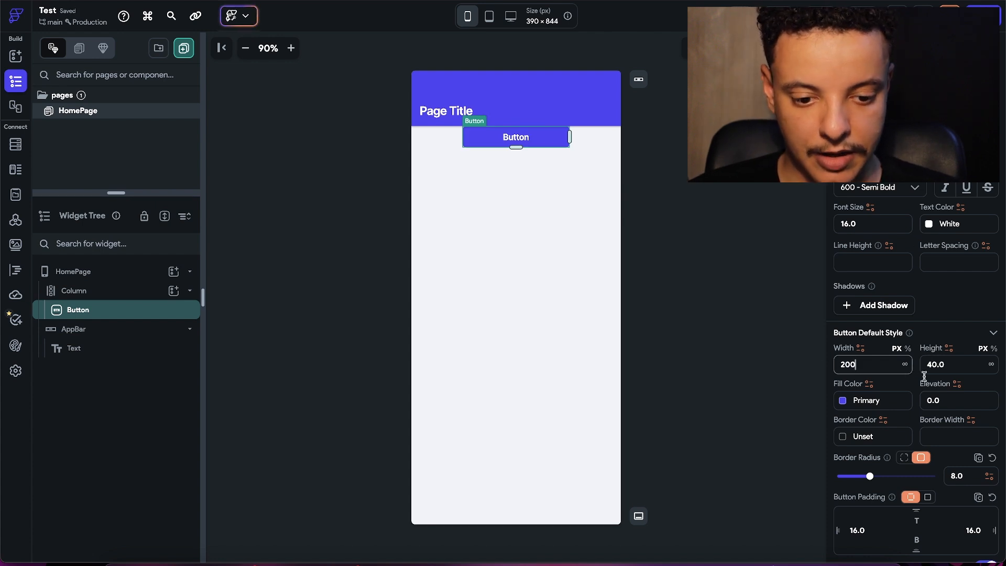
click(954, 476)
text(15)
key(Return)
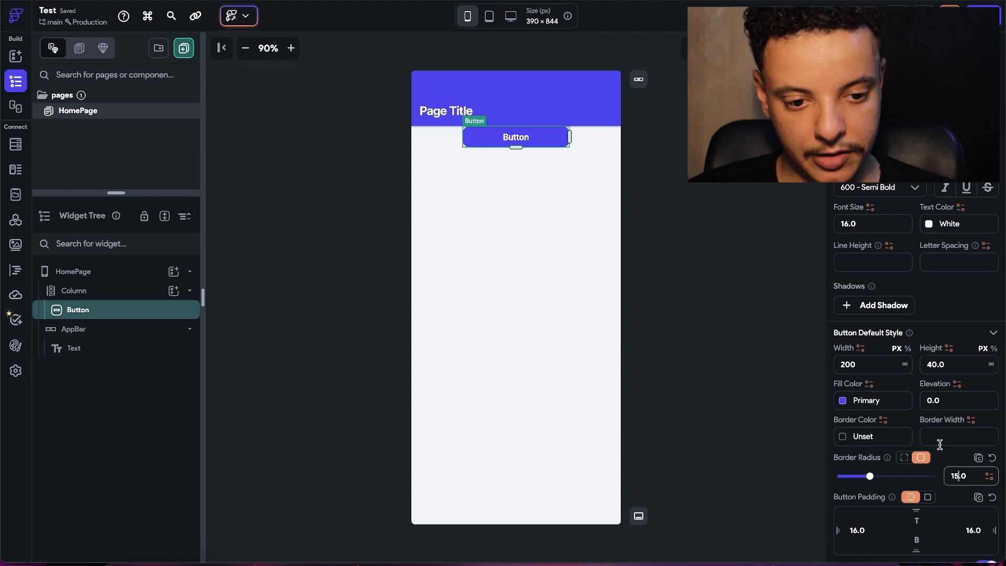
click(571, 215)
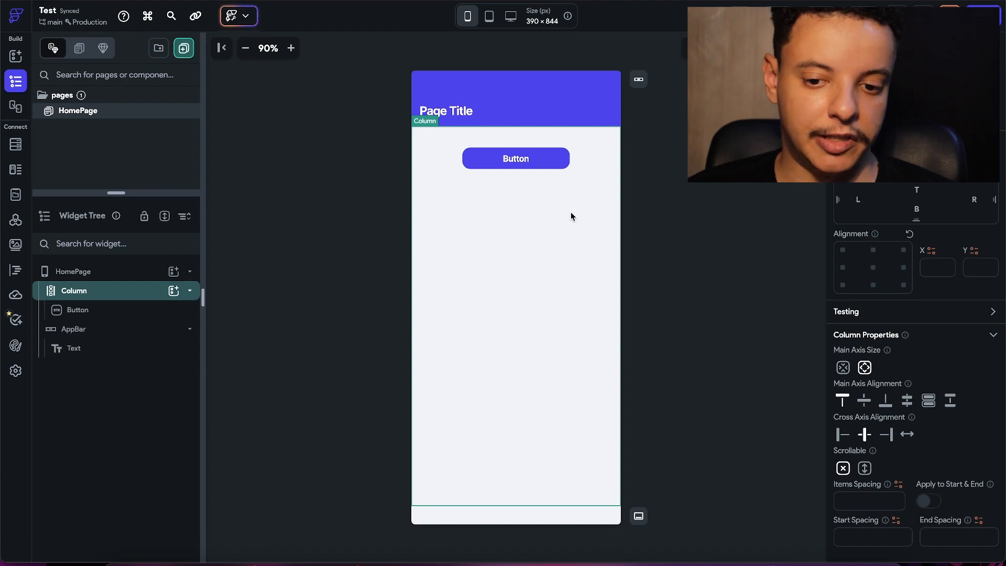
- Change the light mode Primary theme color, used as the button's fill, to red #C53025
click(511, 160)
scroll(844, 464, down, 5)
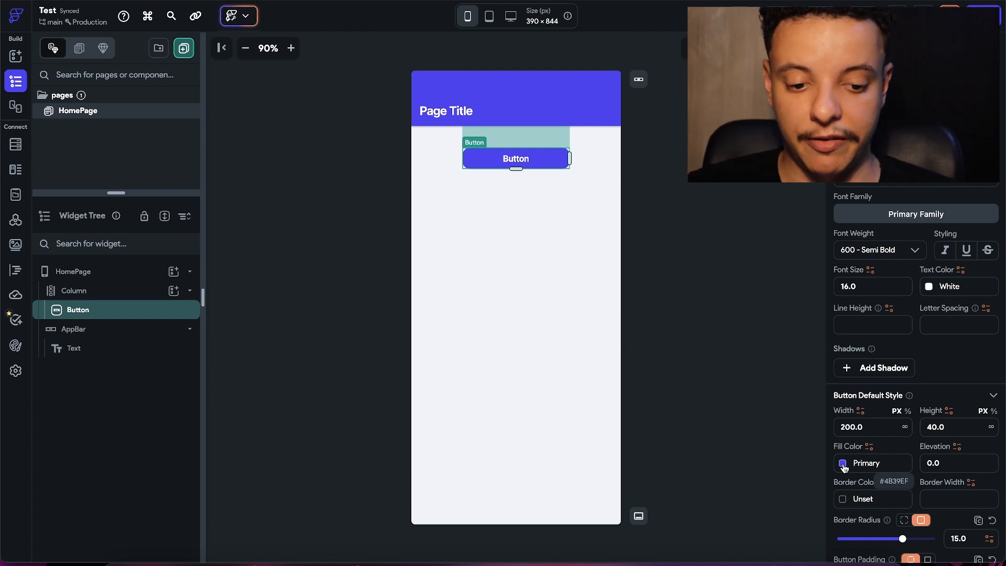
click(16, 345)
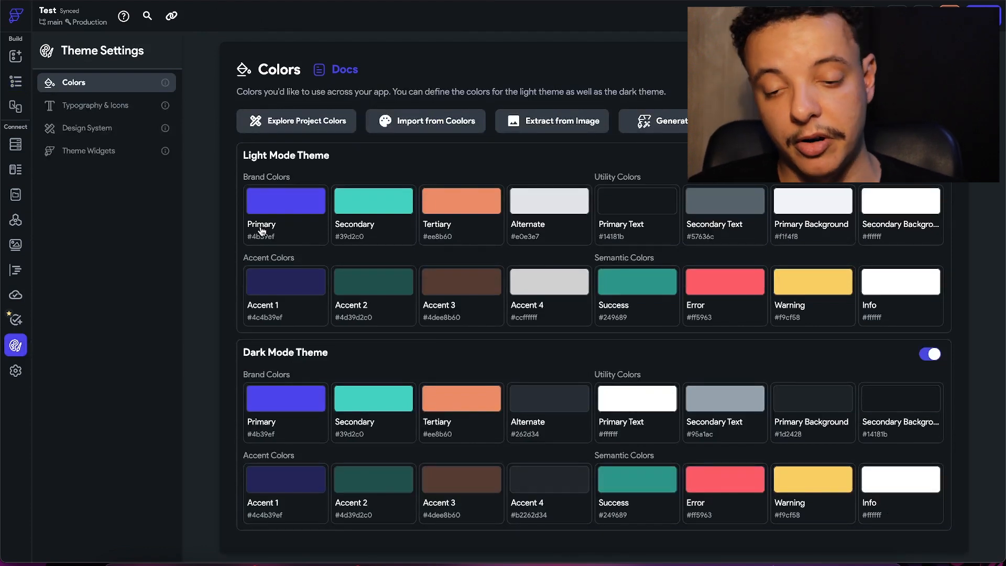
click(295, 198)
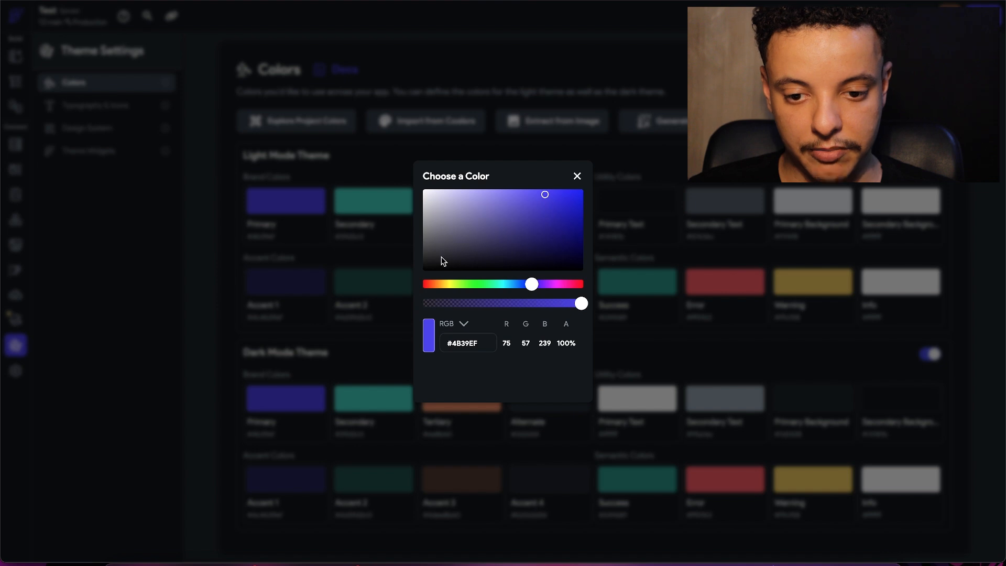
click(505, 226)
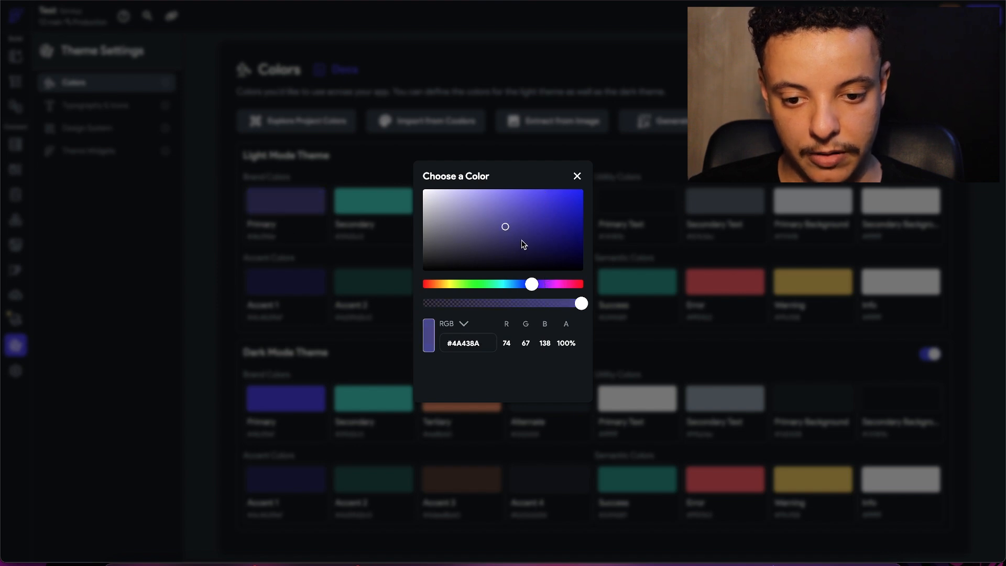
click(427, 283)
drag(545, 219, 553, 207)
click(577, 177)
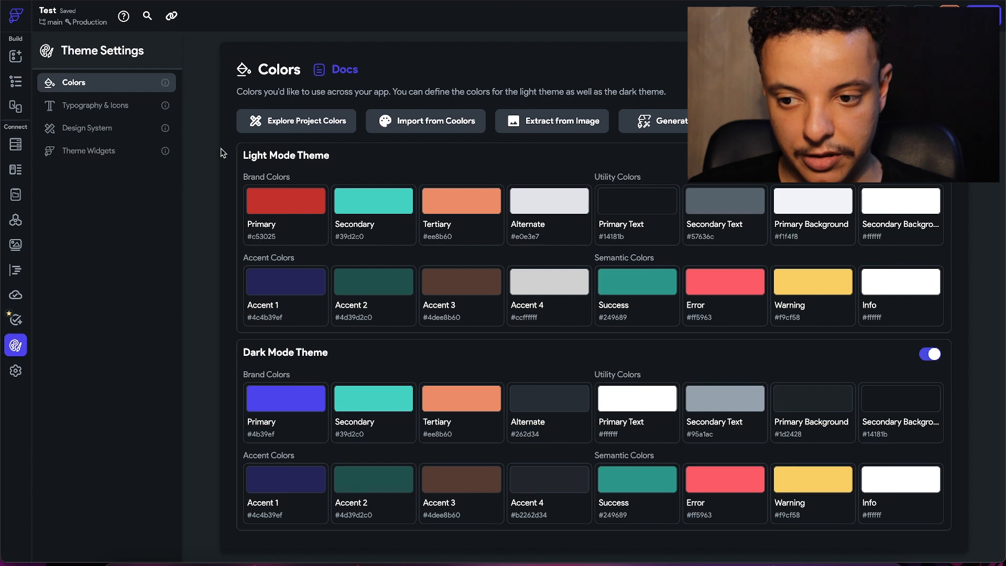
- Override the button's fill with the purple color #AC1DA9 instead of the Primary theme color
click(15, 84)
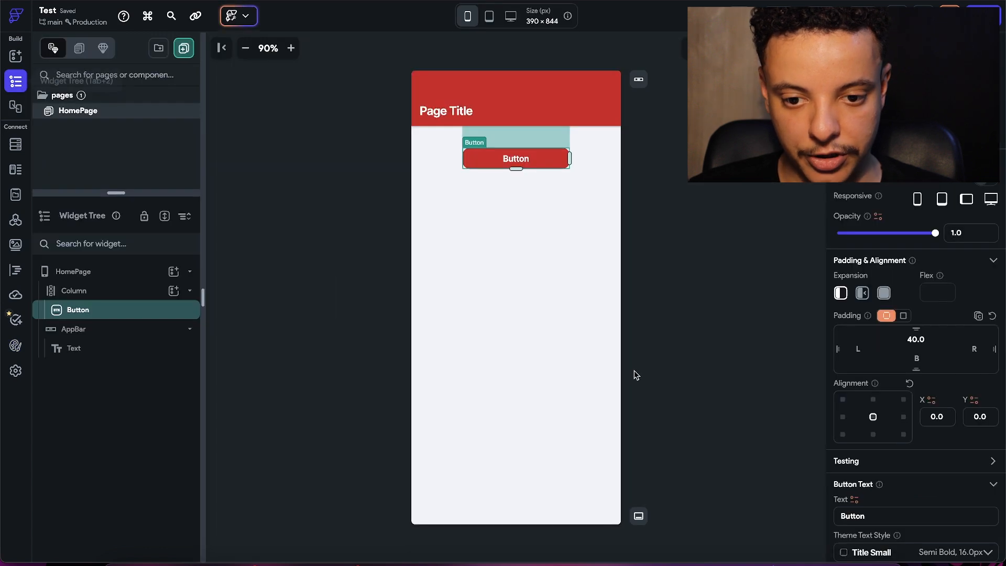
click(527, 164)
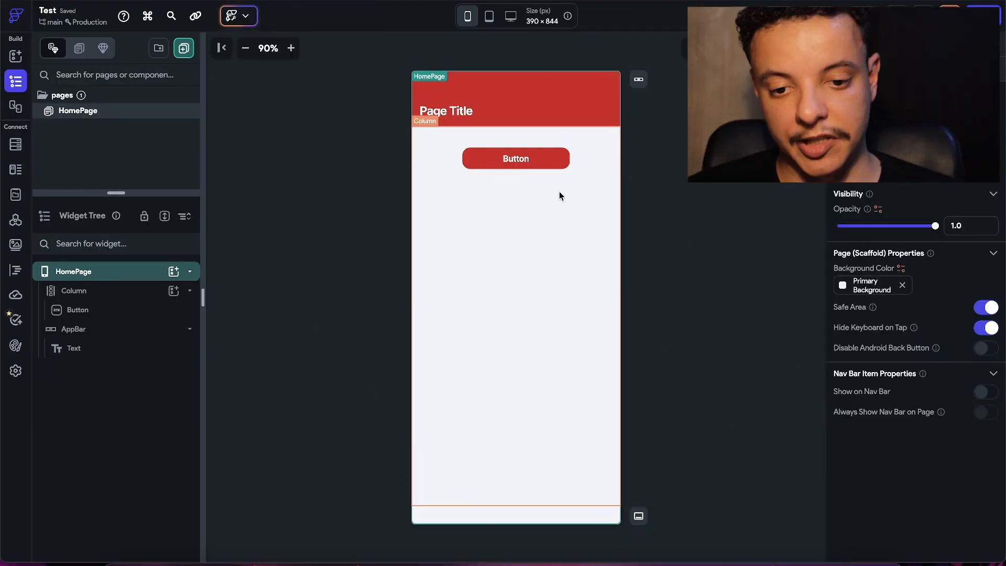
click(546, 169)
click(524, 159)
scroll(918, 372, down, 9)
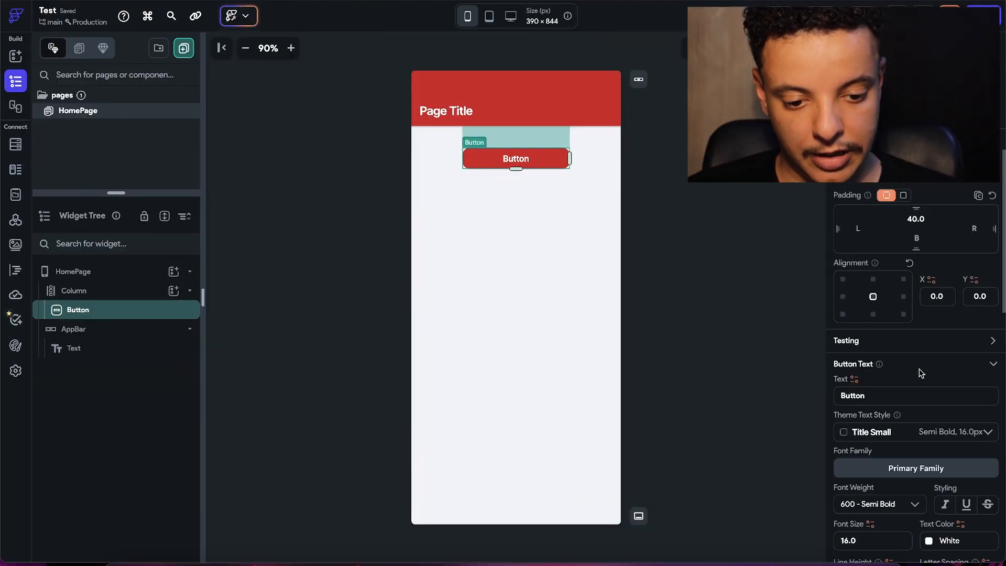
click(844, 418)
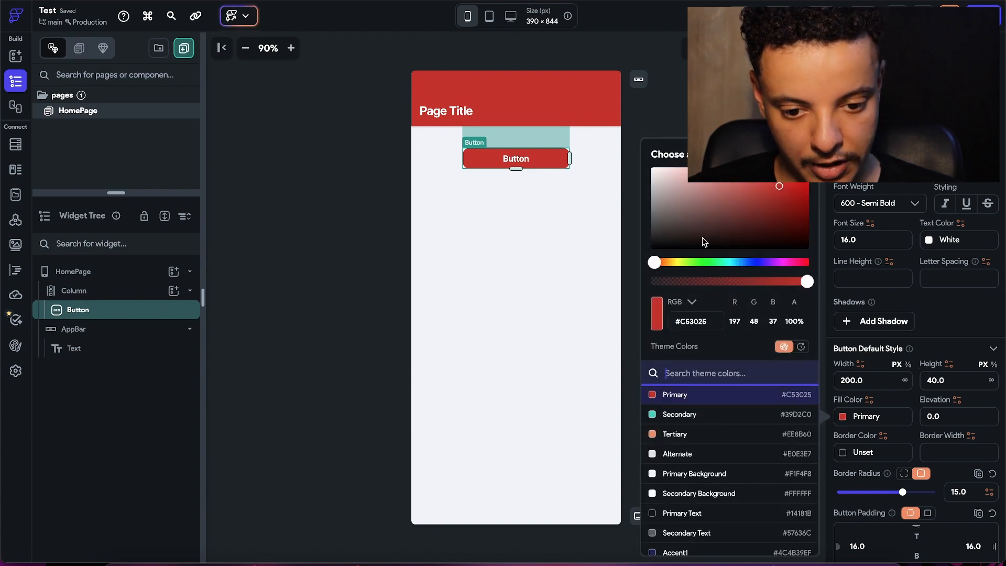
click(747, 199)
click(757, 263)
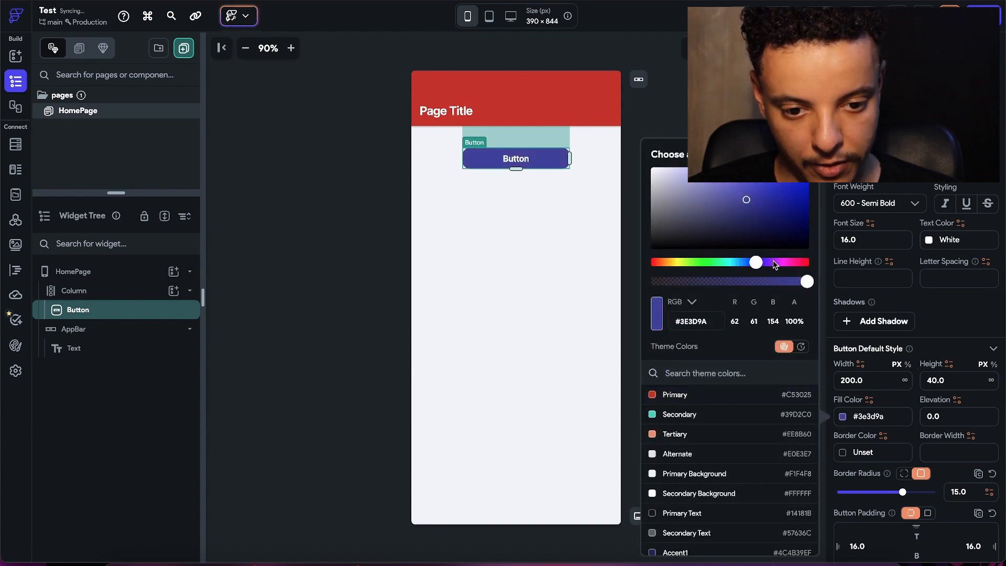
click(781, 262)
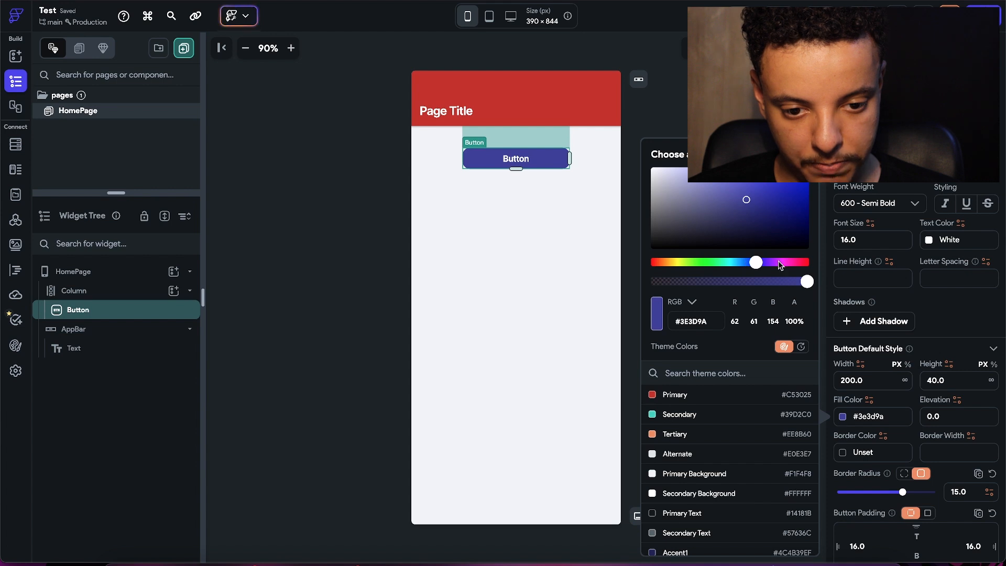
click(783, 198)
click(785, 195)
click(853, 416)
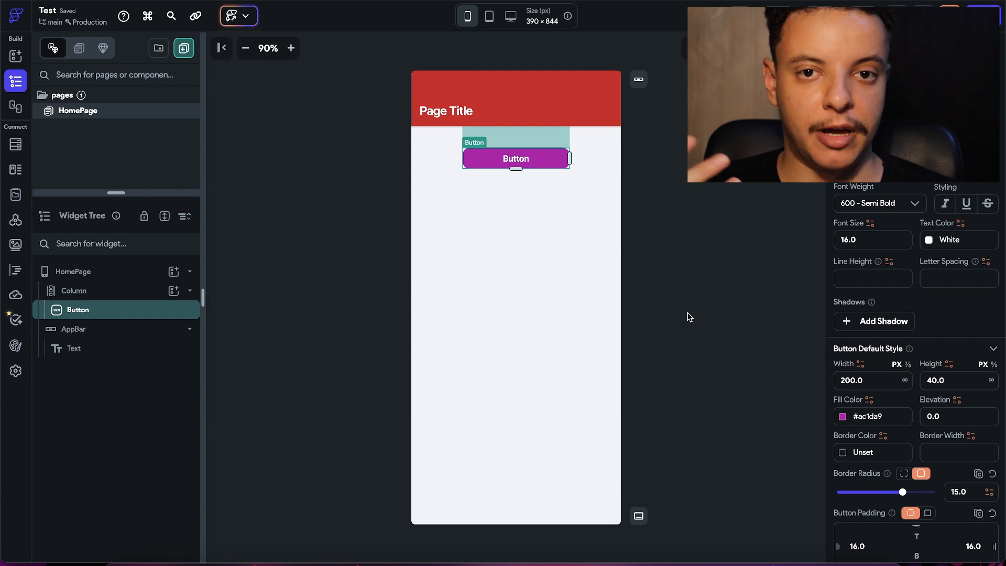
- Create a custom light mode theme color using the button's purple hex value, AC1DA9
double_click(873, 417)
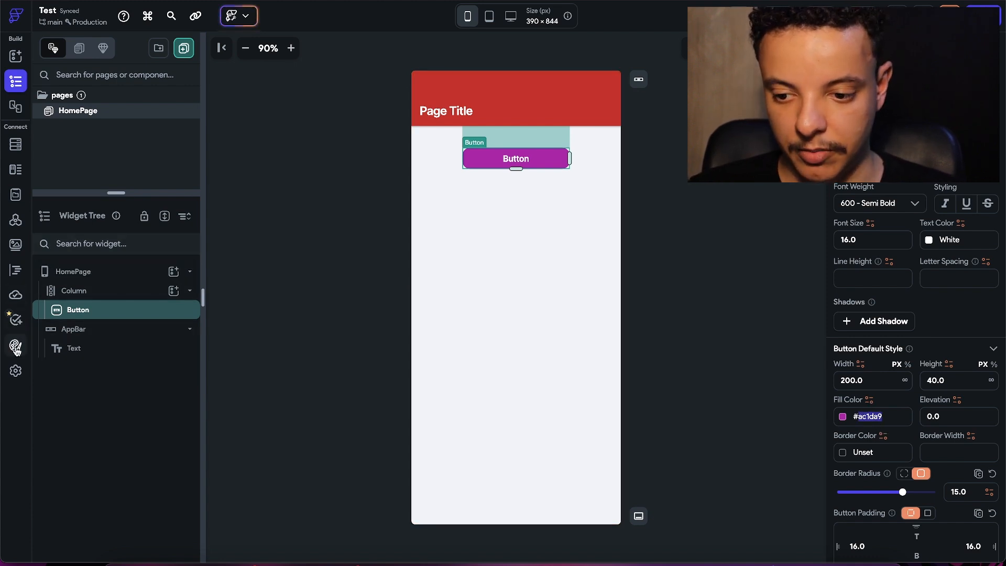
click(16, 345)
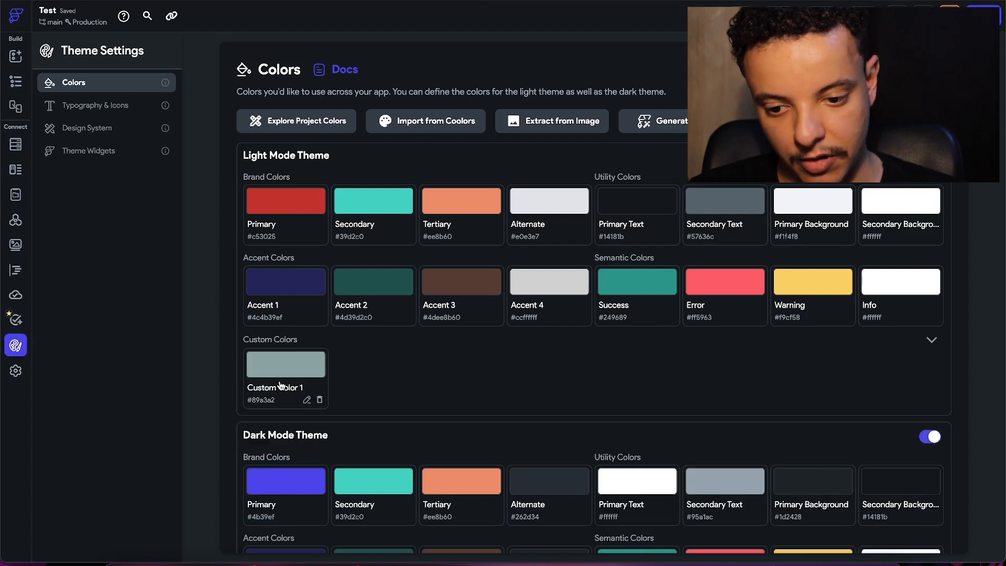
click(281, 382)
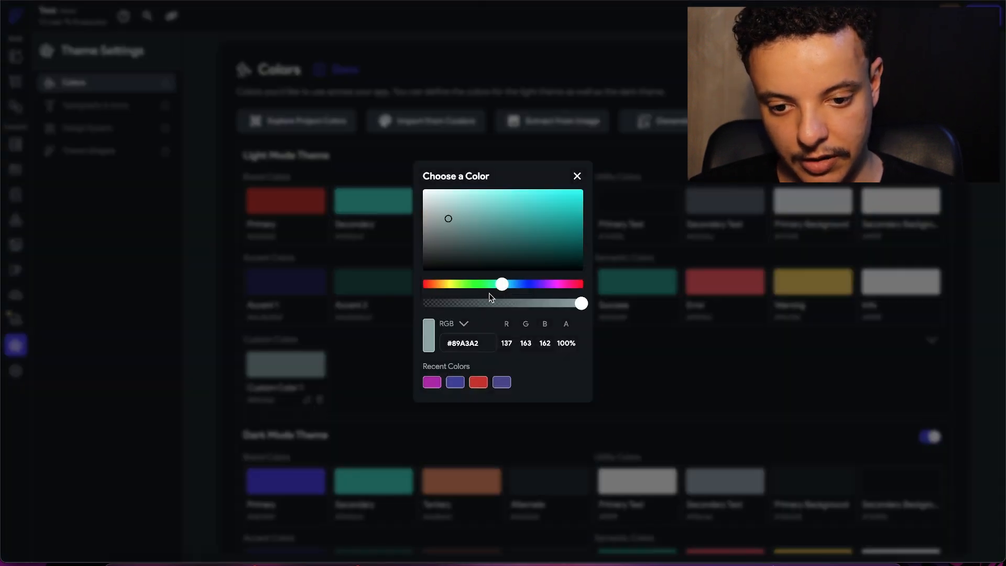
double_click(474, 344)
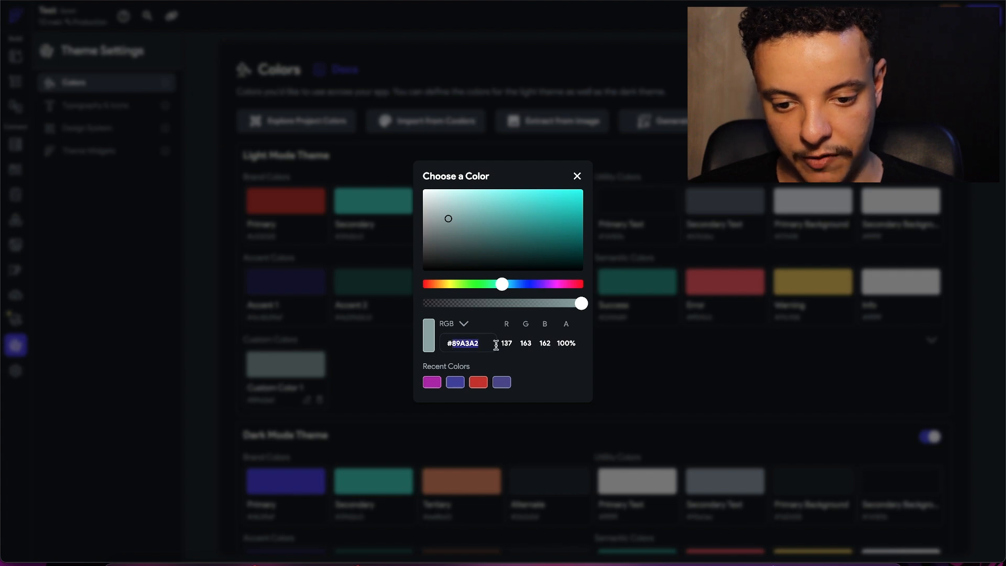
text(AC1DA9)
click(577, 176)
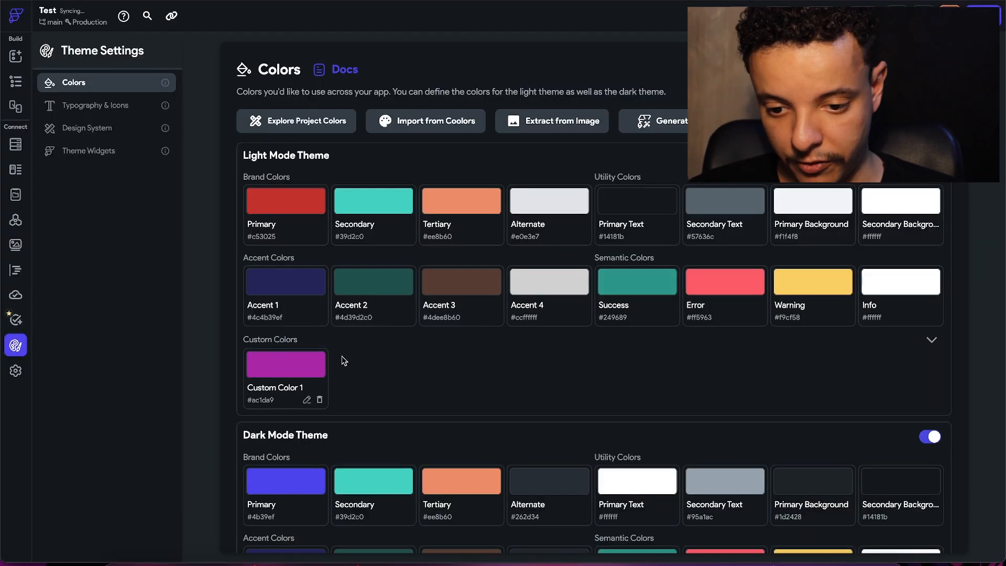
- Rename the custom purple theme color to "Button 1"
click(307, 401)
drag(501, 287, 359, 288)
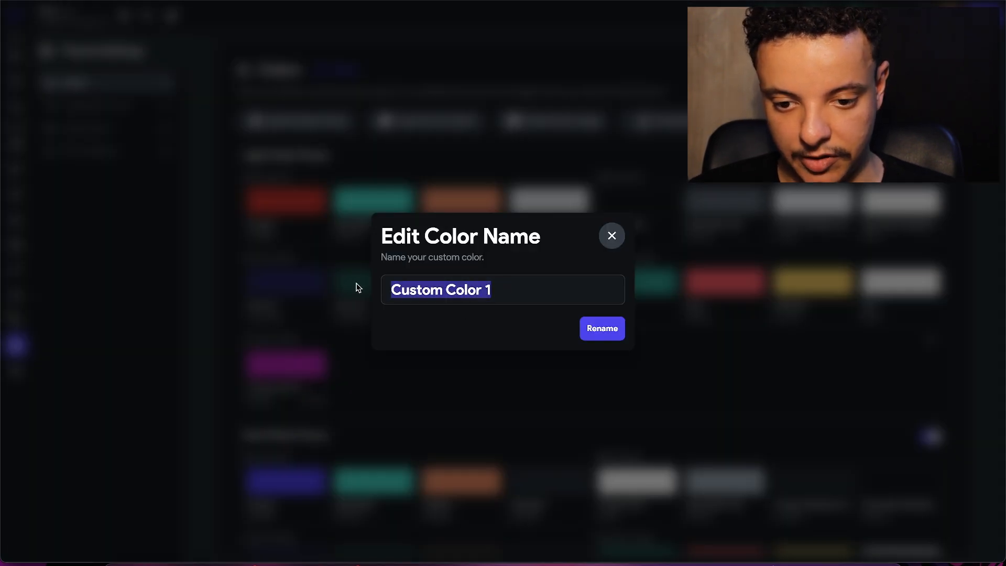
text(Button 1)
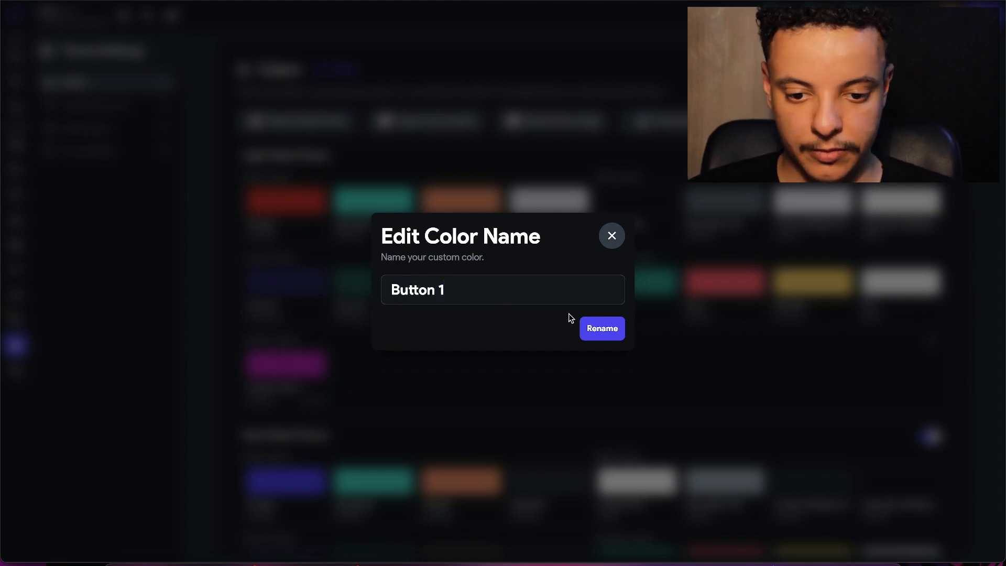
click(606, 330)
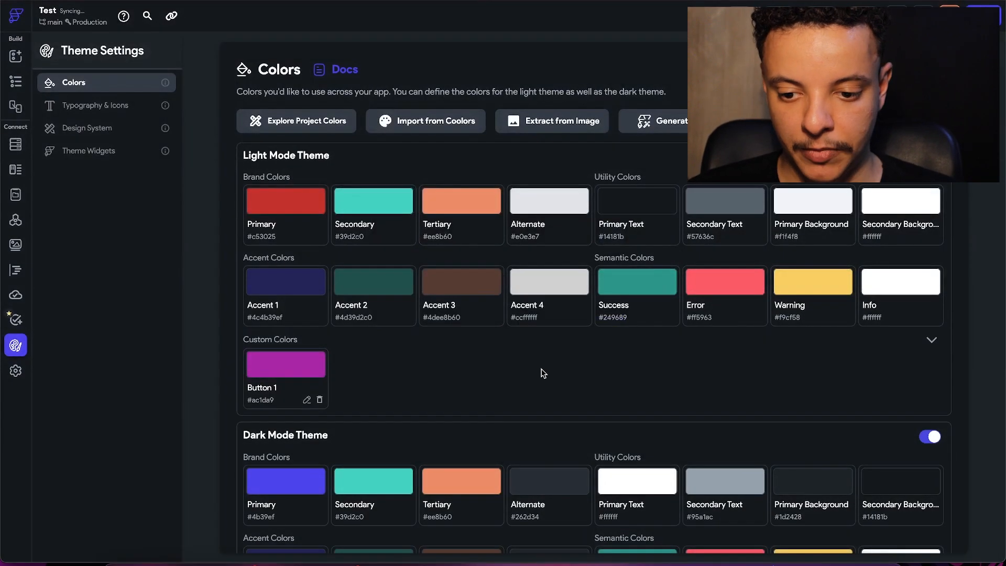
- Apply the custom theme color Button 1 as the button's fill color on HomePage
click(15, 82)
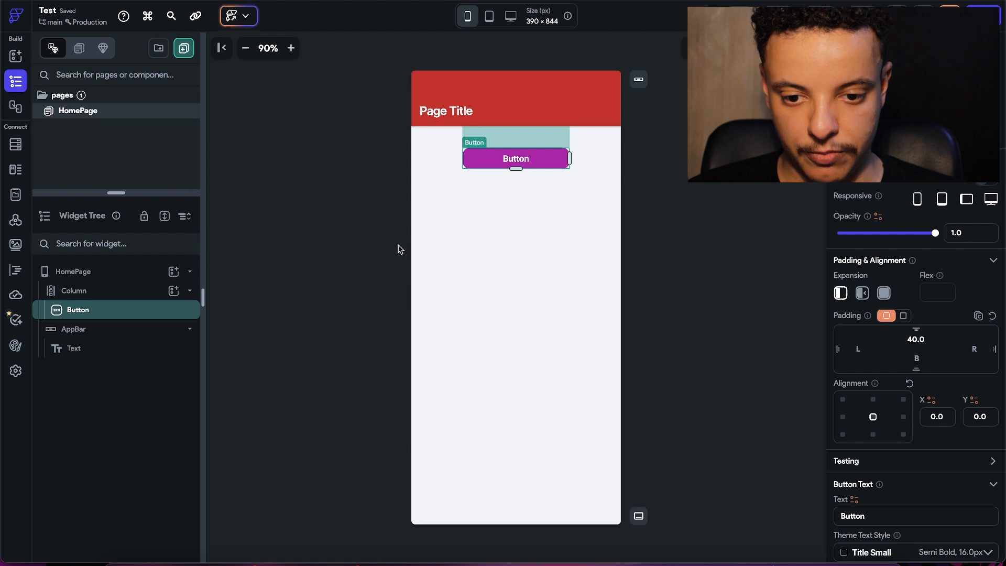
scroll(939, 409, down, 5)
scroll(929, 433, down, 8)
scroll(922, 427, up, 4)
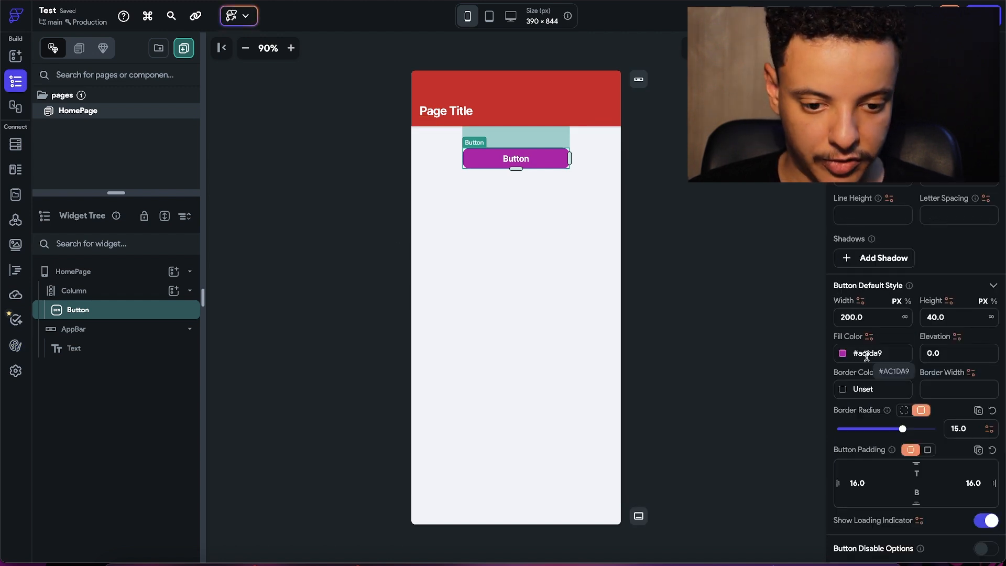
click(843, 354)
scroll(728, 420, down, 4)
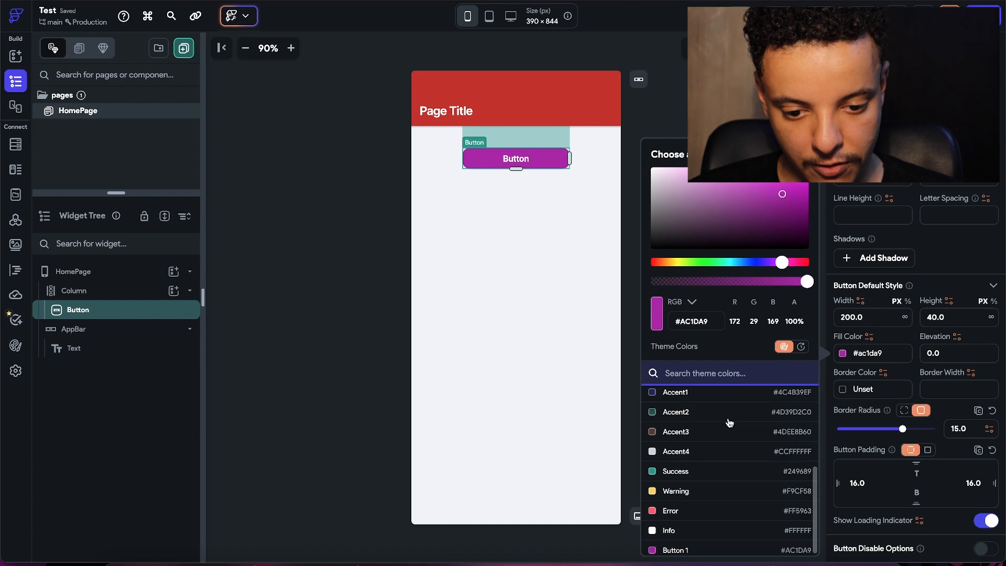
click(676, 547)
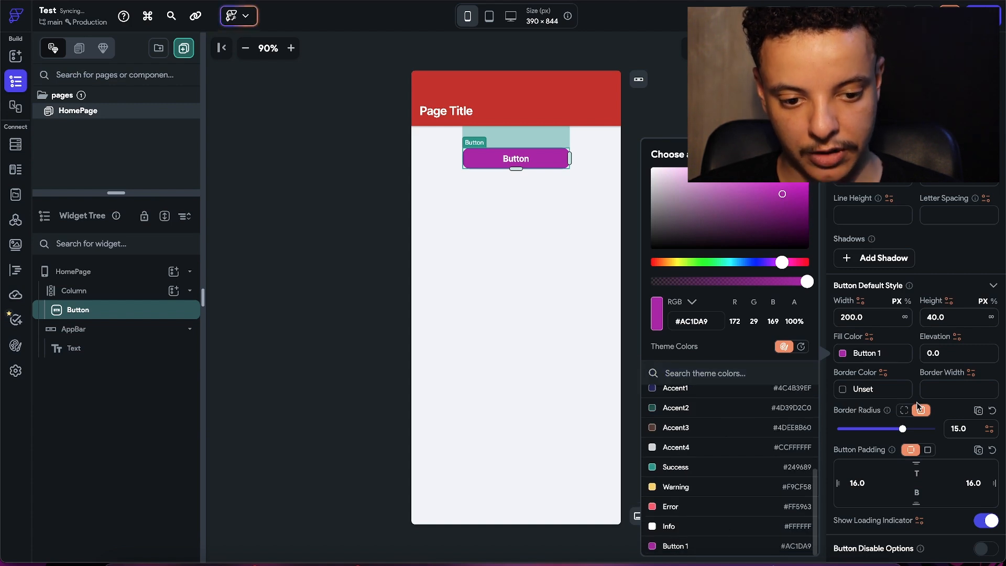
- Duplicate the purple button five times within the HomePage column
click(98, 317)
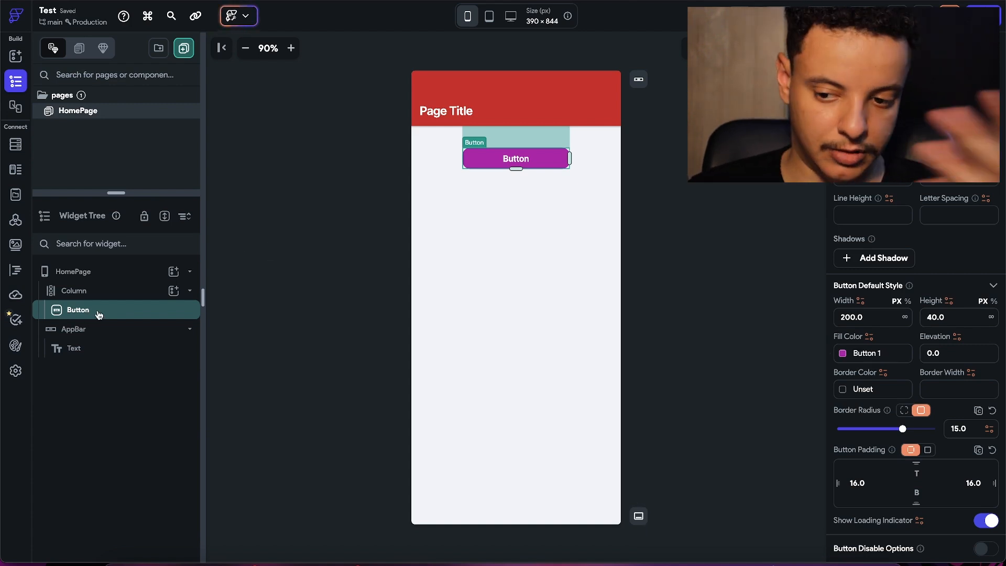
key(ctrl+d)
key(ctrl+d)
key(ctrl+d)
key(ctrl+d)
key(ctrl+d)
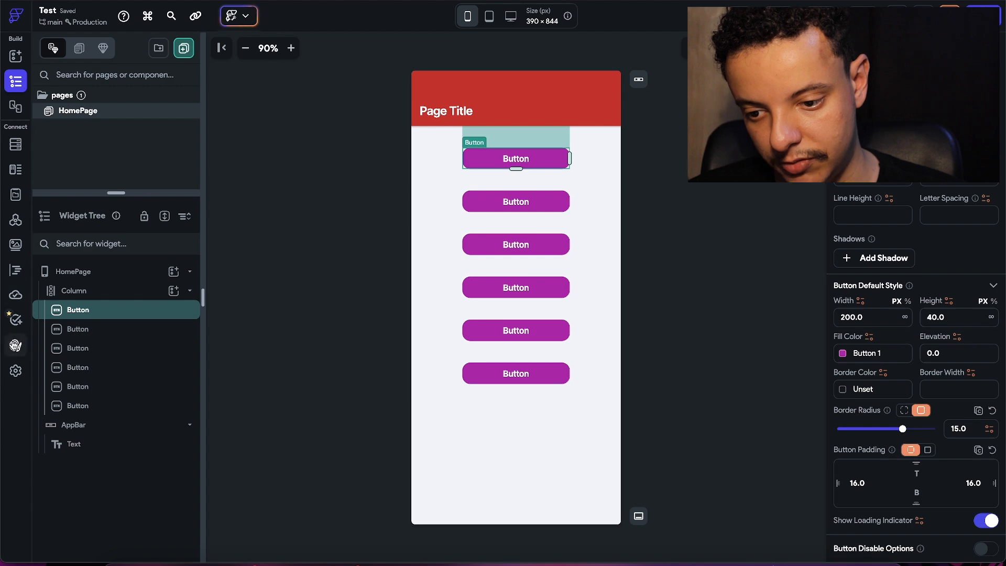
- Change the light mode custom theme color Button 1 to dark blue, hex 2C0AA4, and return to HomePage
click(16, 345)
click(306, 370)
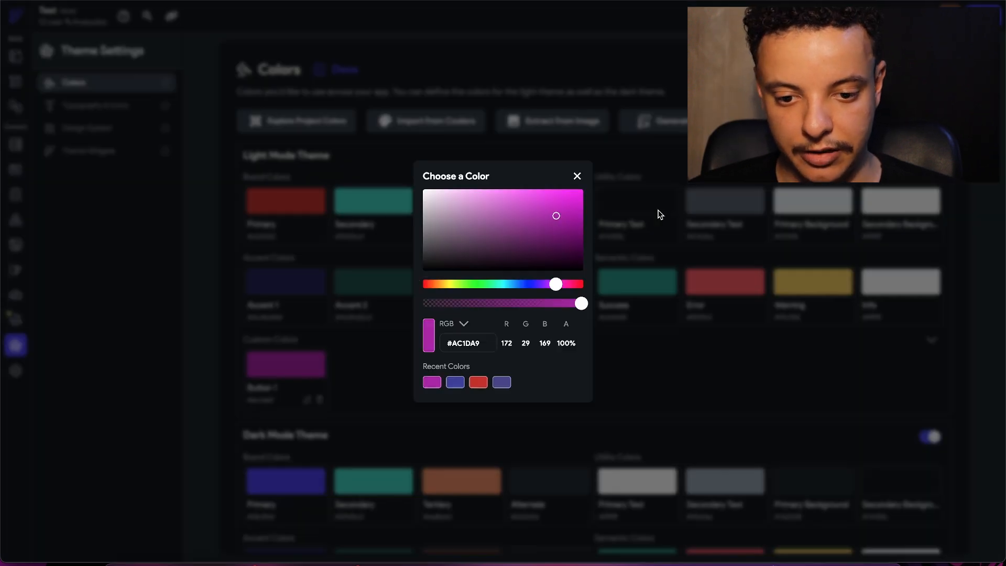
click(535, 284)
drag(550, 219, 574, 218)
click(577, 177)
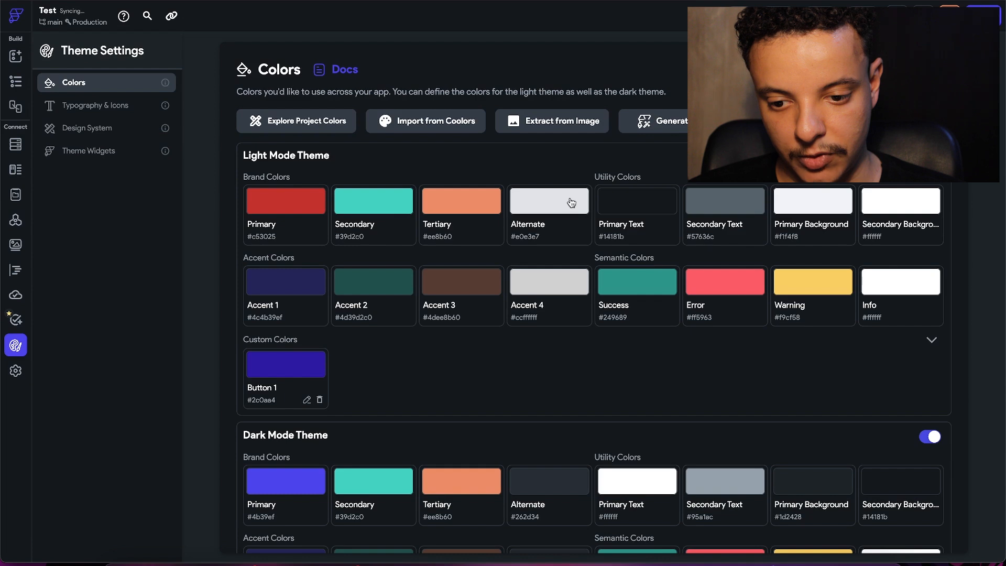
click(16, 83)
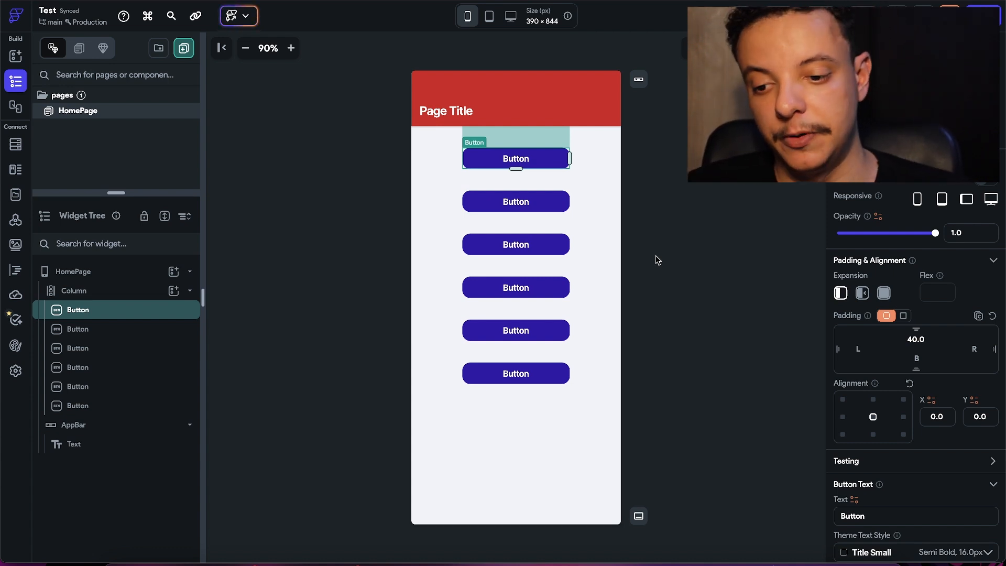
- Examine the project's text styles in the Typography & Icons theme settings, from Display Large to the body styles
click(15, 346)
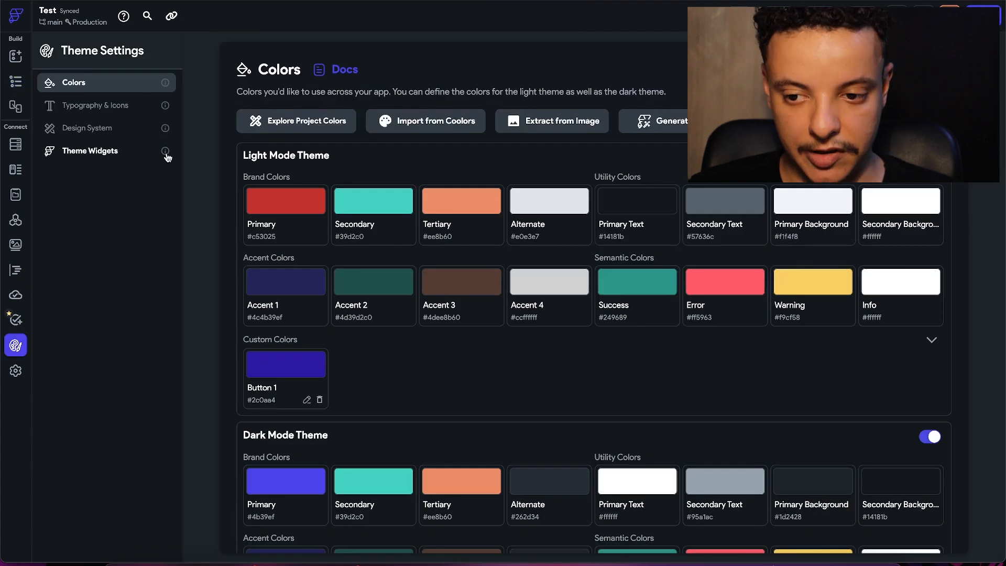
click(100, 106)
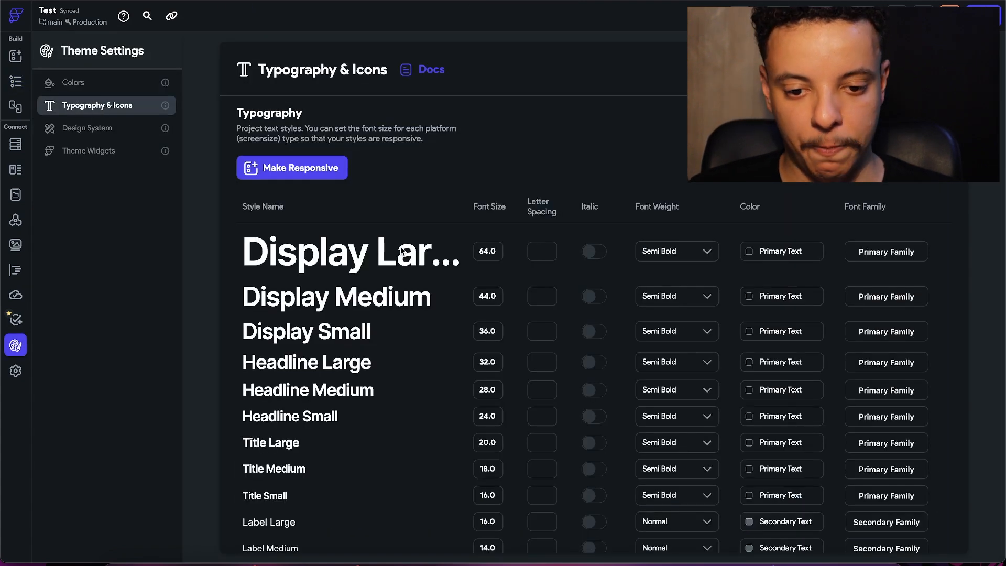
scroll(470, 268, down, 2)
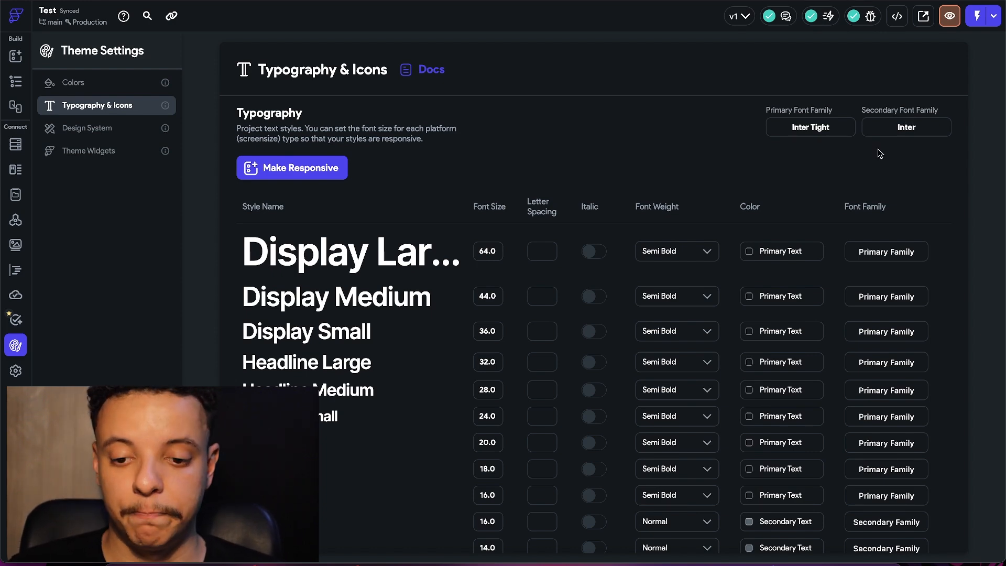
scroll(786, 162, down, 1)
scroll(831, 126, up, 1)
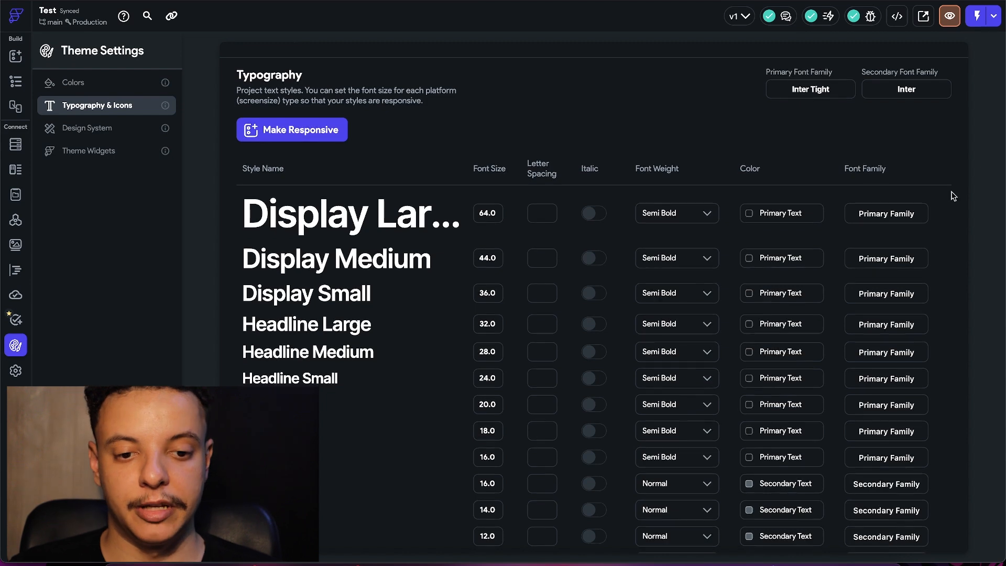
scroll(954, 196, down, 1)
scroll(954, 197, down, 2)
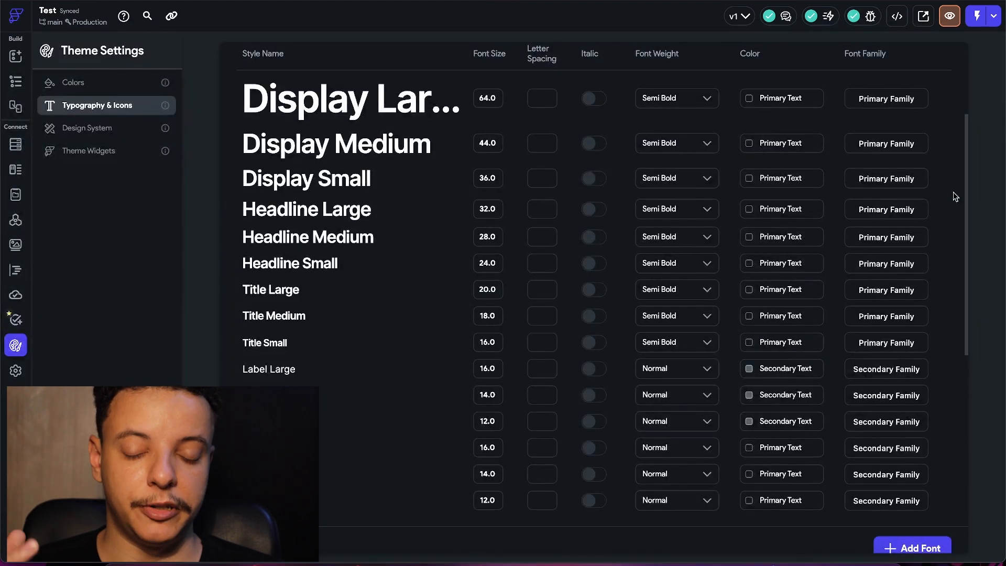
scroll(953, 183, up, 1)
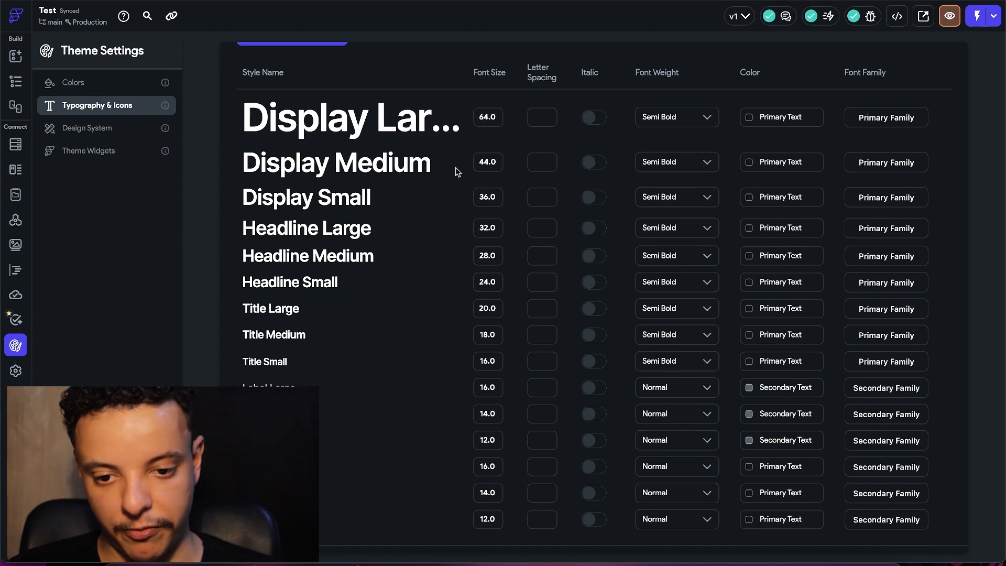
scroll(393, 203, down, 1)
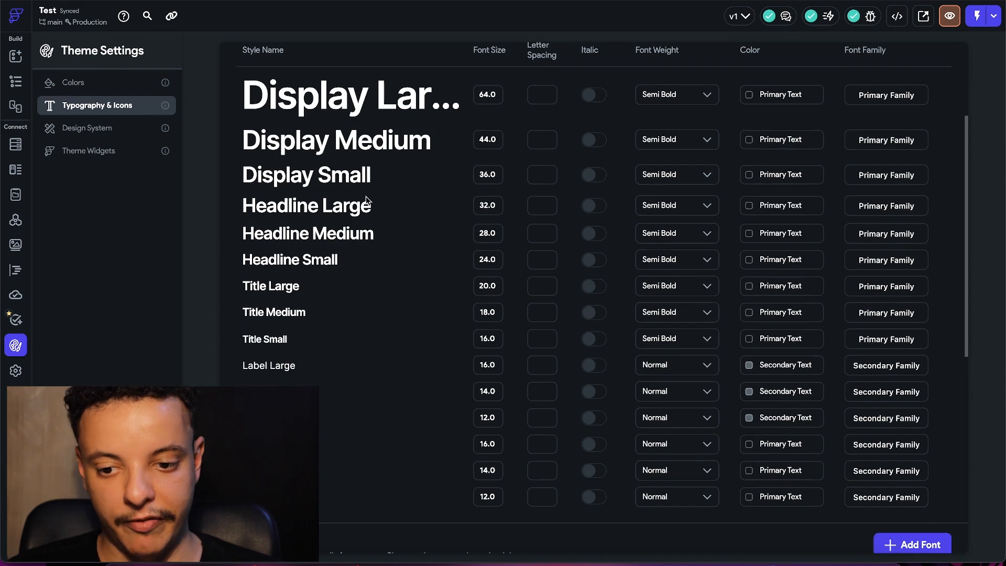
scroll(349, 262, down, 2)
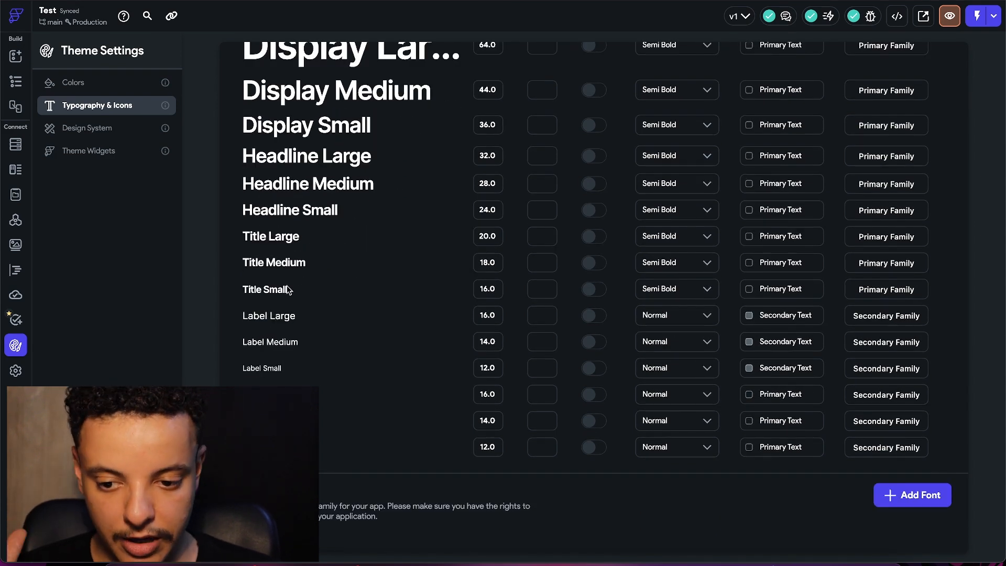
scroll(784, 186, up, 8)
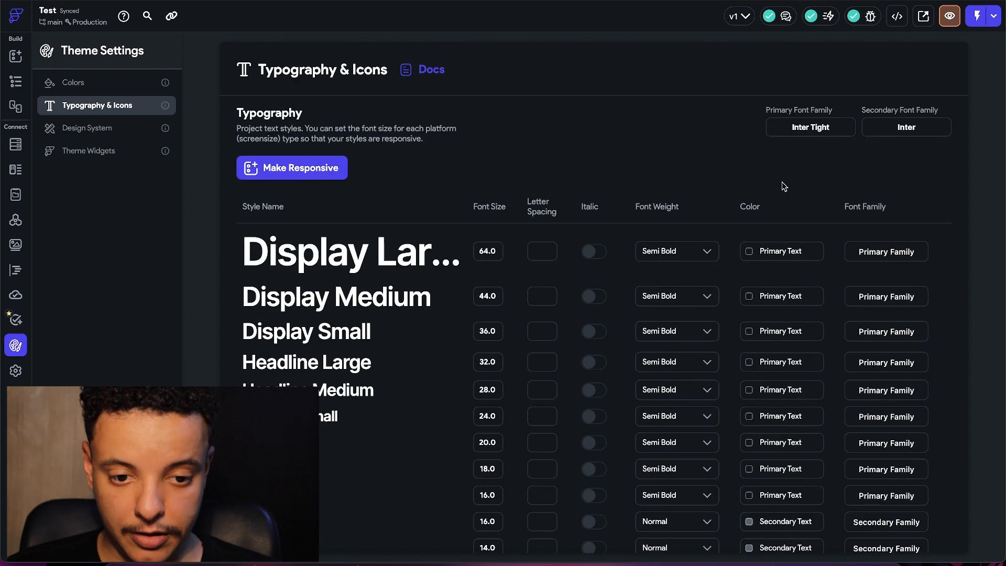
- Look at the available primary font families and the custom font upload section of the typography settings
click(814, 134)
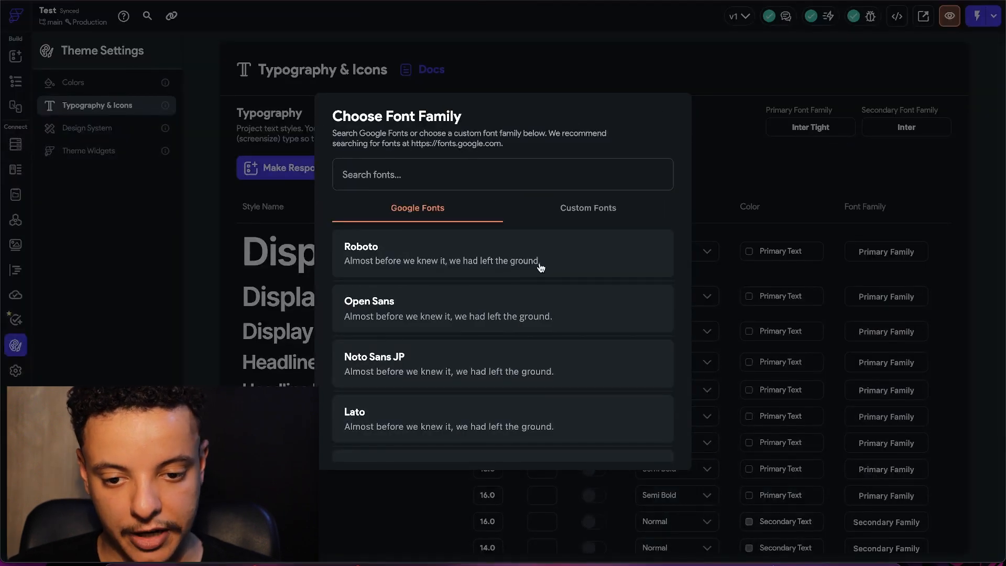
click(813, 162)
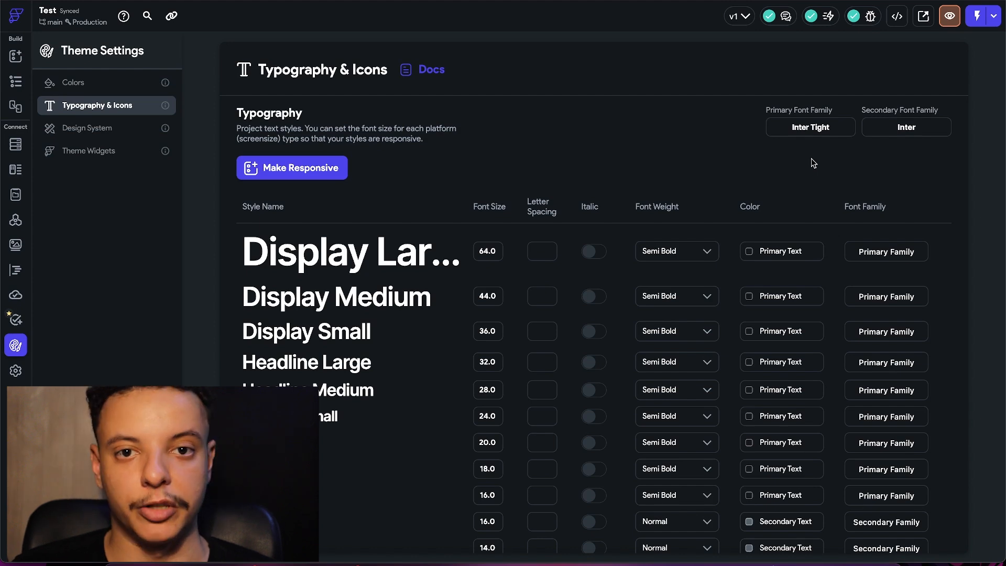
scroll(805, 170, down, 6)
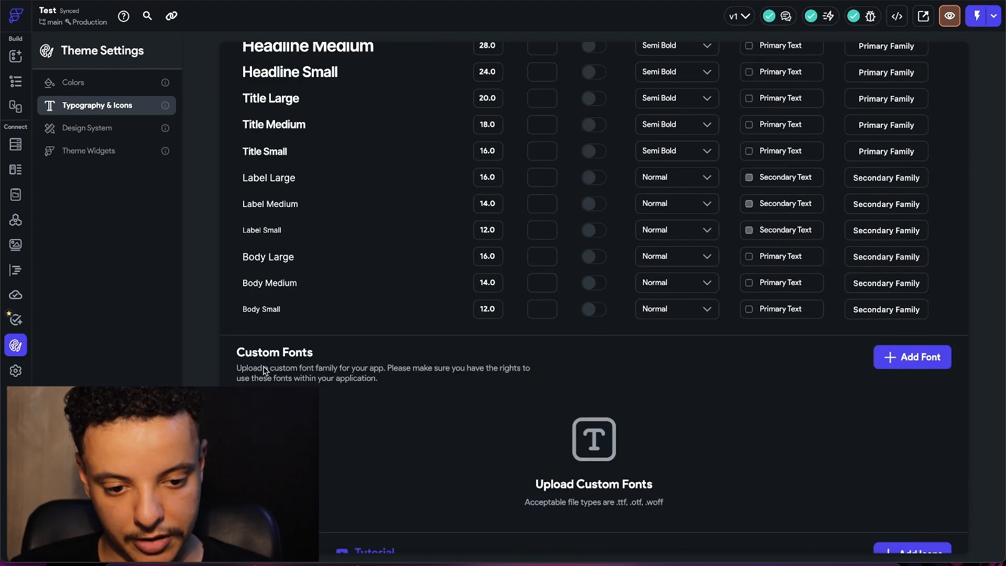
scroll(264, 370, down, 1)
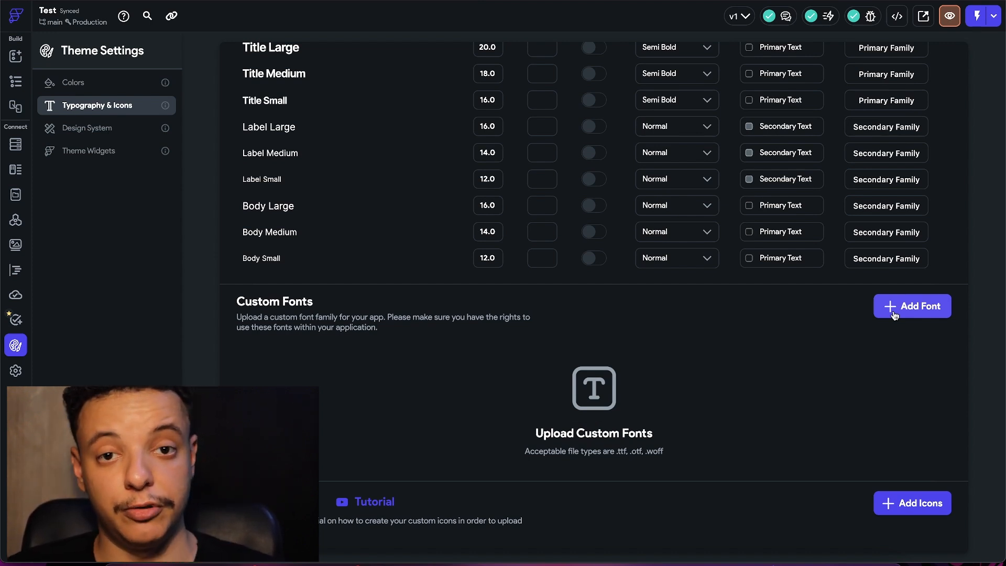
scroll(425, 477, up, 2)
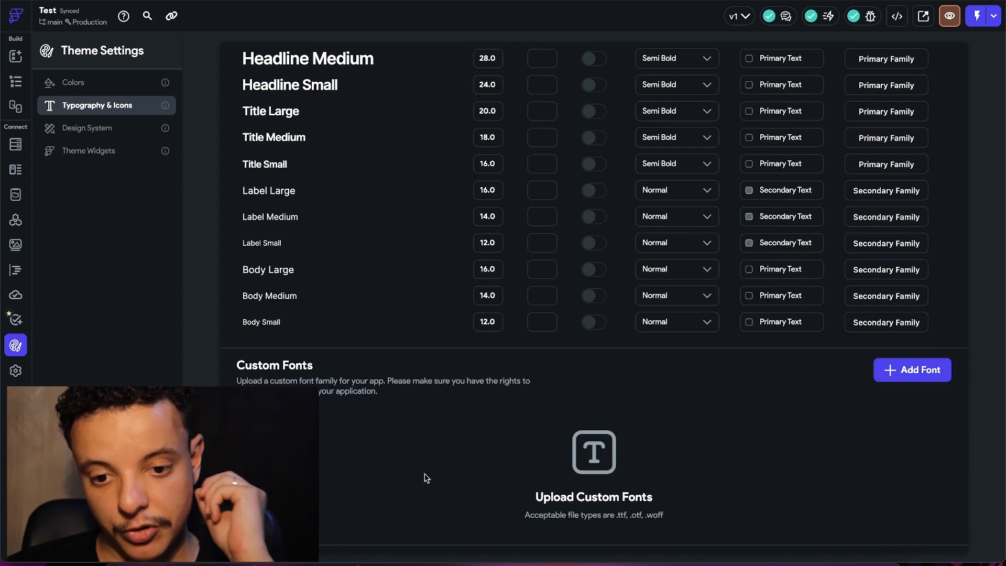
scroll(426, 477, up, 2)
scroll(425, 476, up, 5)
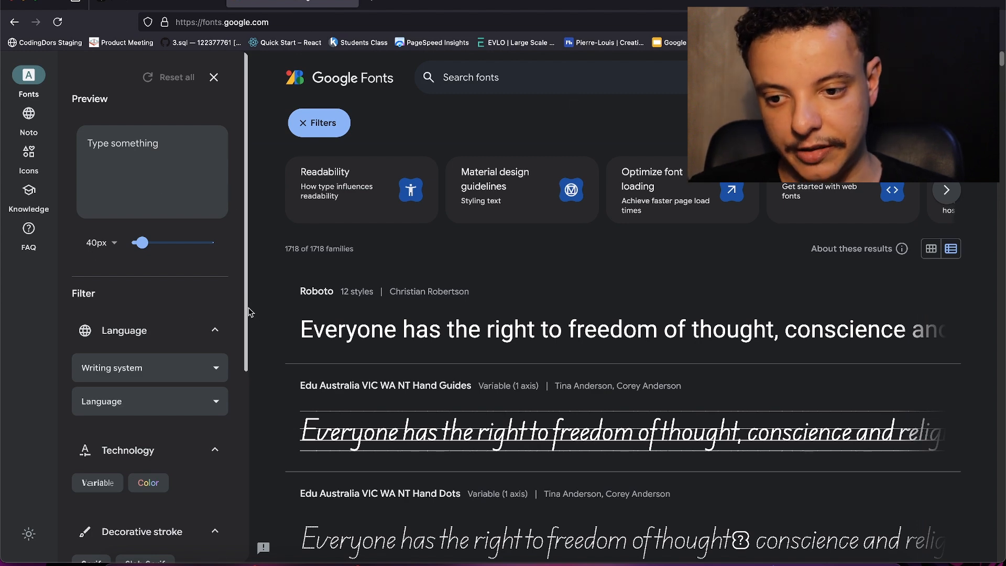
- Look through the filters on the Google Fonts website, including decorative stroke, classification and number of styles
scroll(201, 323, down, 5)
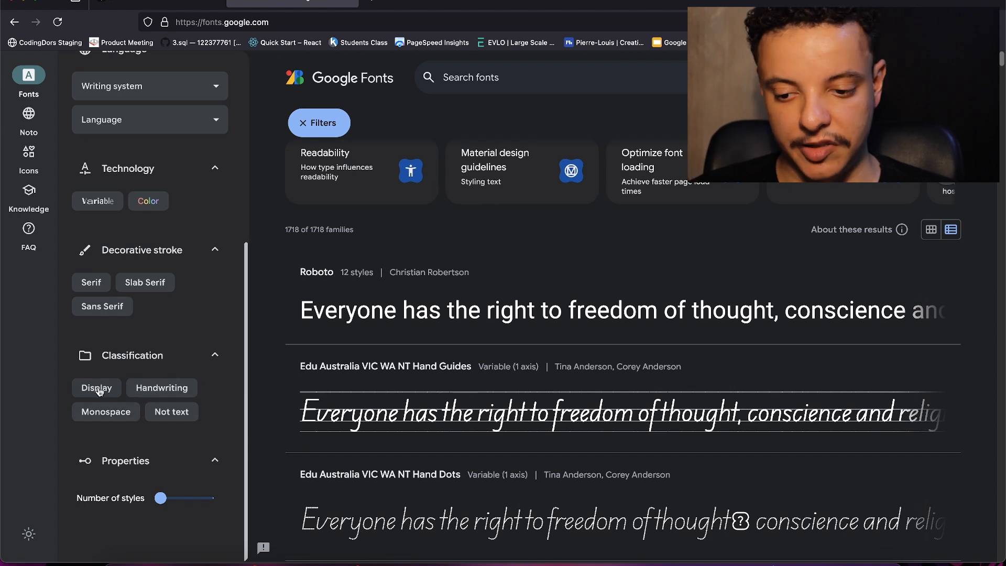
drag(78, 497, 142, 499)
click(142, 502)
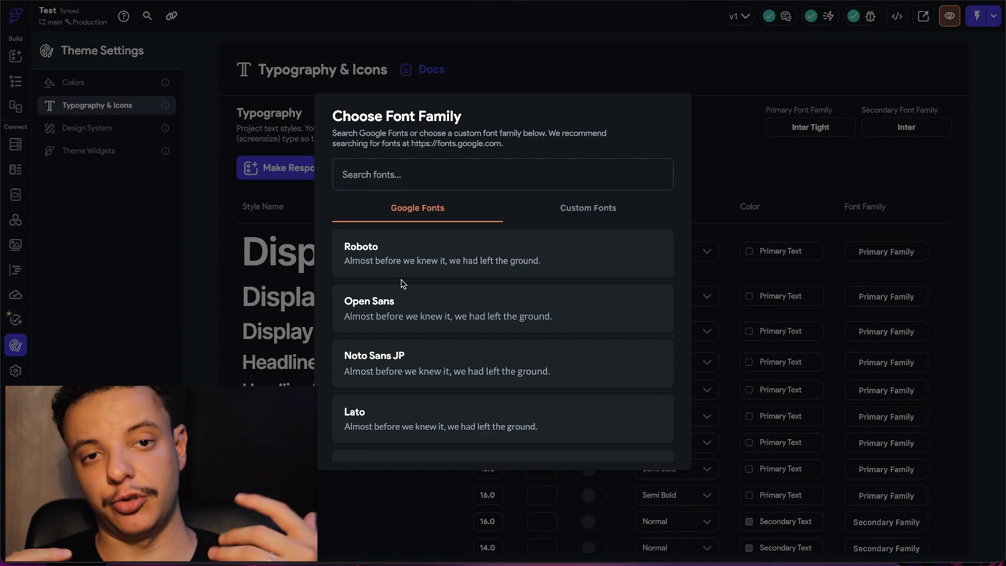
- Set both the primary and the secondary font family of the theme to Roboto
click(390, 258)
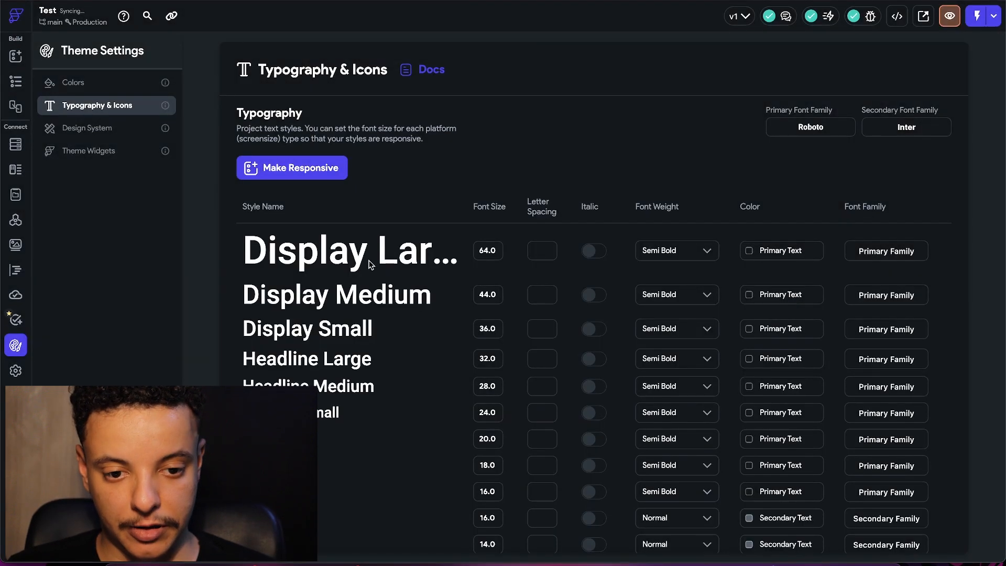
click(919, 133)
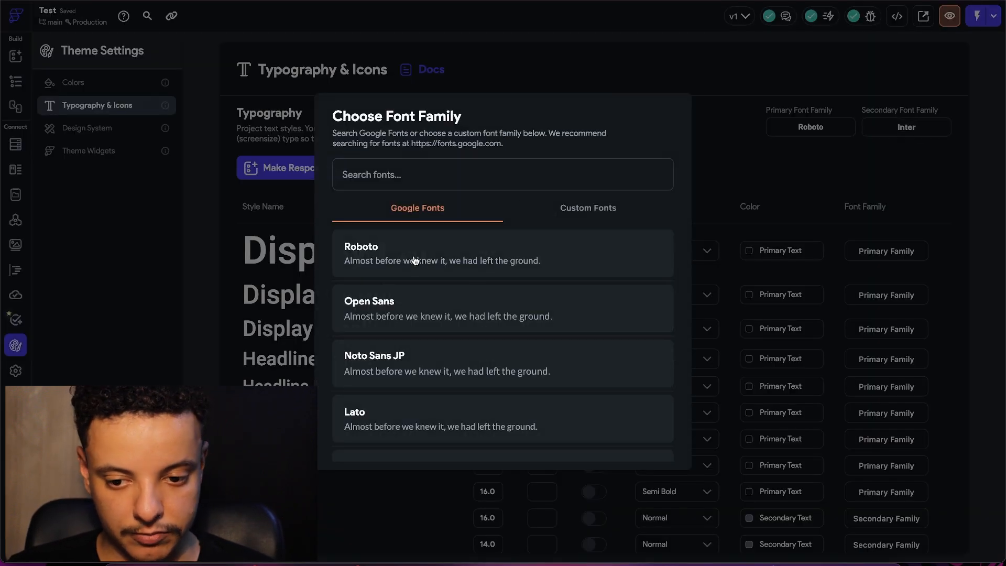
click(415, 262)
- Change the Display Medium text style's color to Black in the typography settings
scroll(847, 234, down, 2)
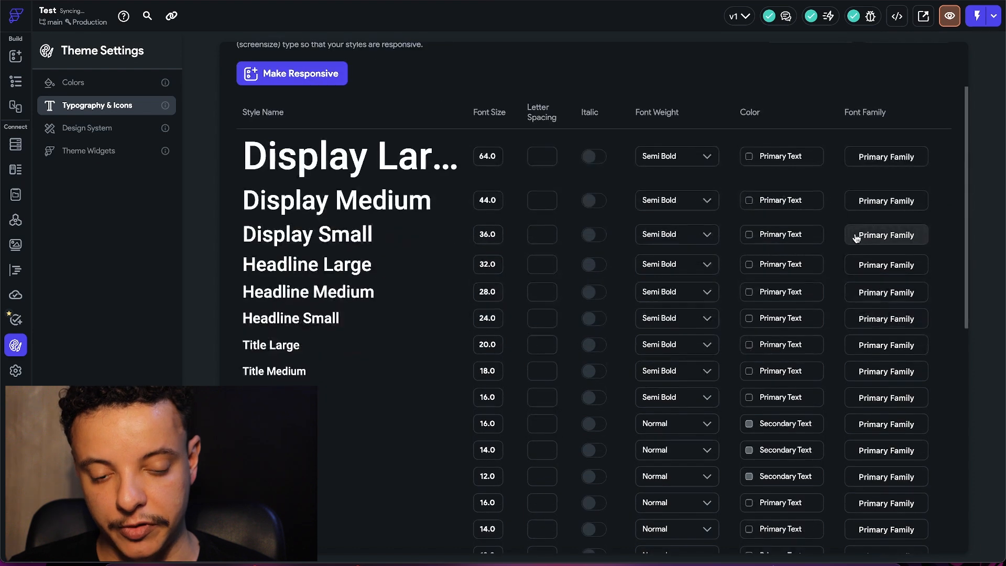
scroll(961, 231, up, 1)
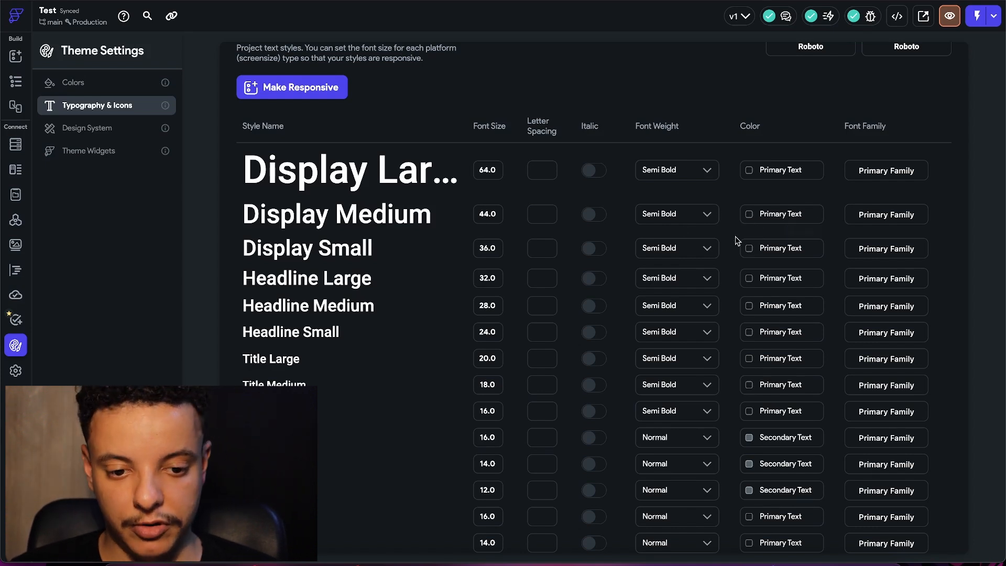
click(748, 214)
drag(573, 233, 557, 249)
click(710, 155)
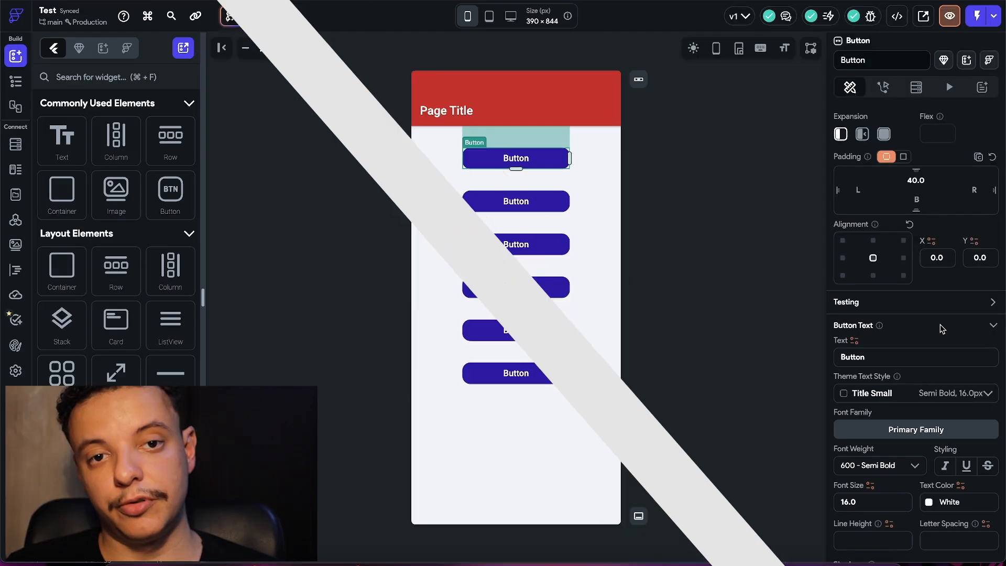
- Review the first HomePage button's style properties and the theme text styles available for its label
scroll(952, 345, down, 7)
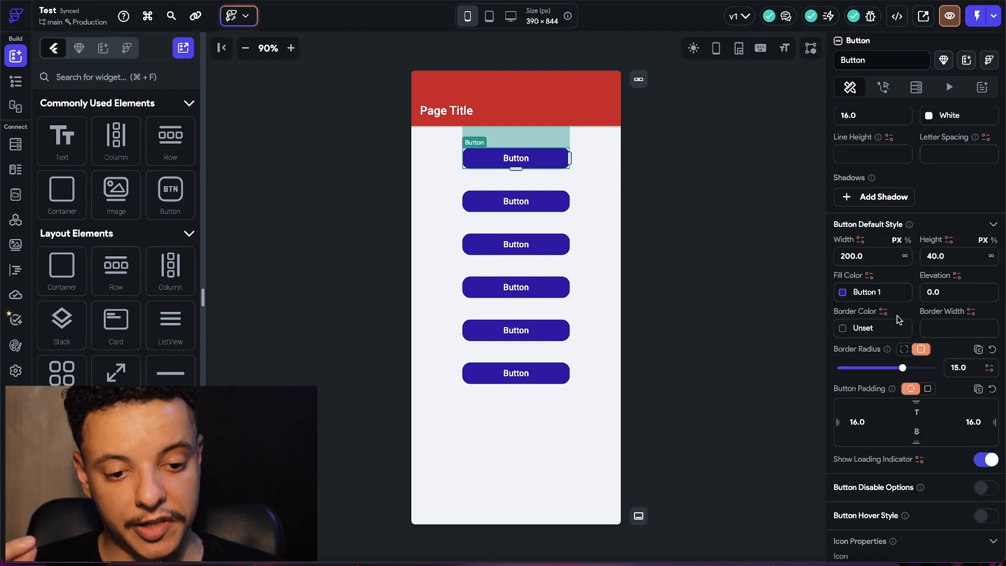
scroll(942, 309, up, 5)
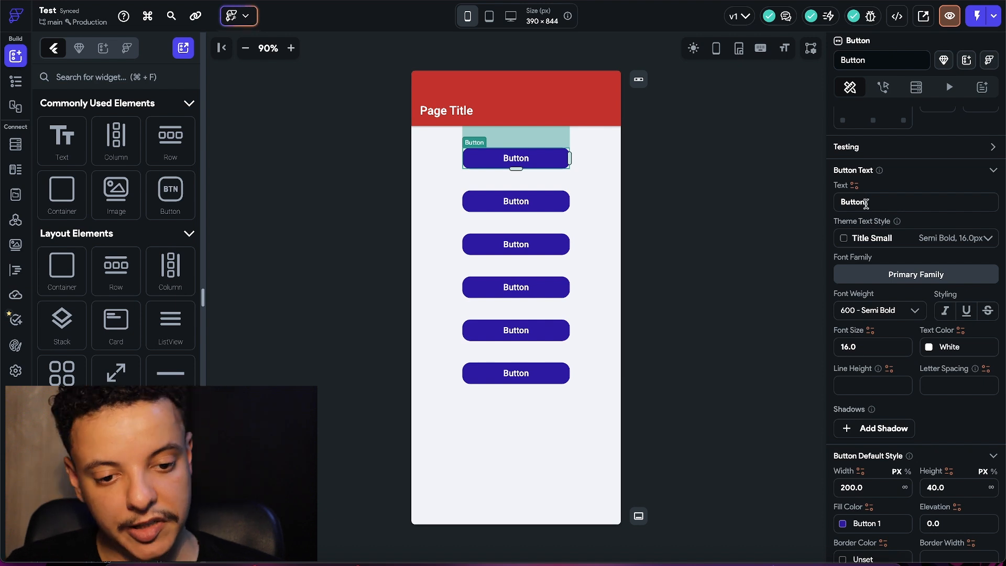
click(887, 238)
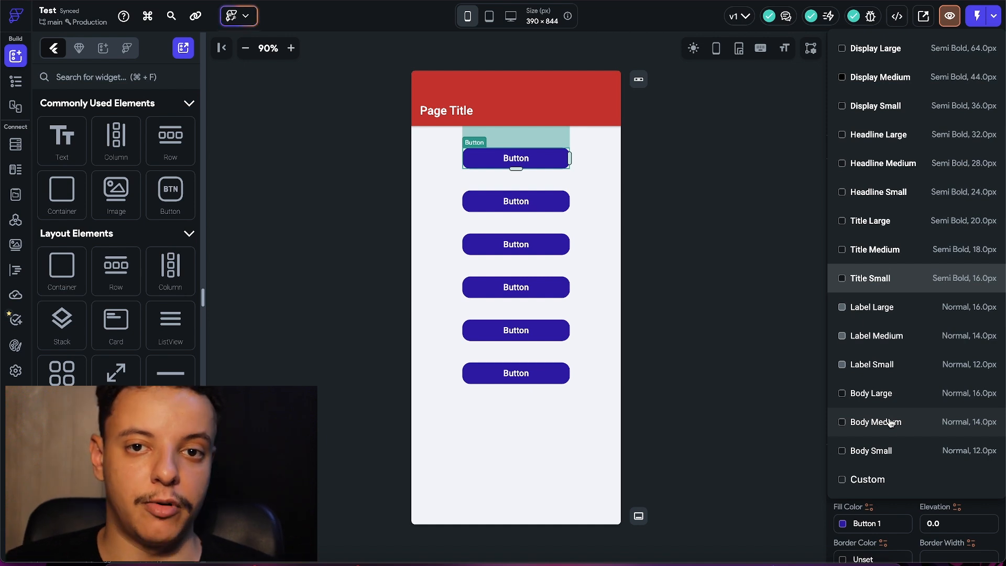
click(744, 355)
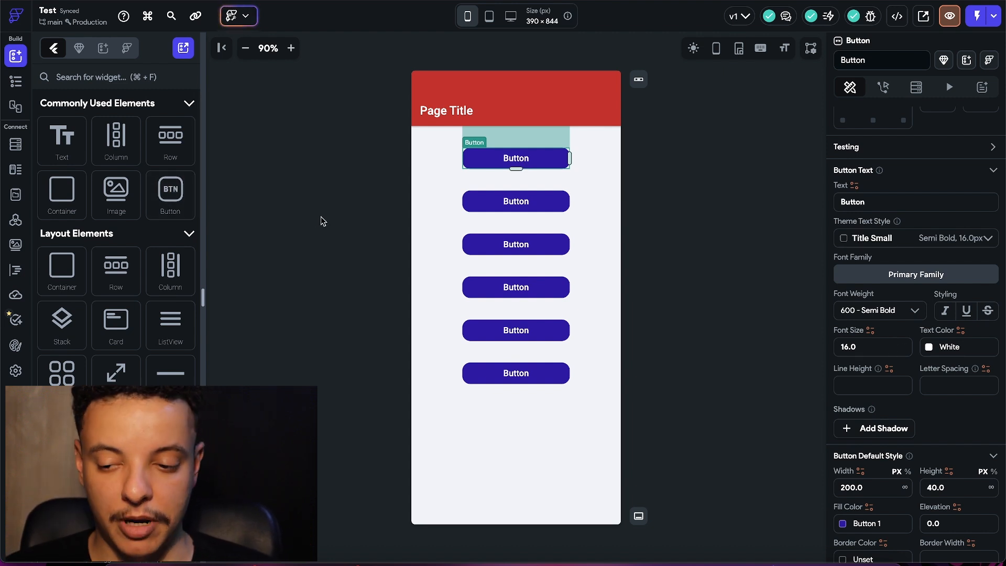
- Set the Title Small text style in the typography settings to font size 12 and font weight Medium
click(15, 345)
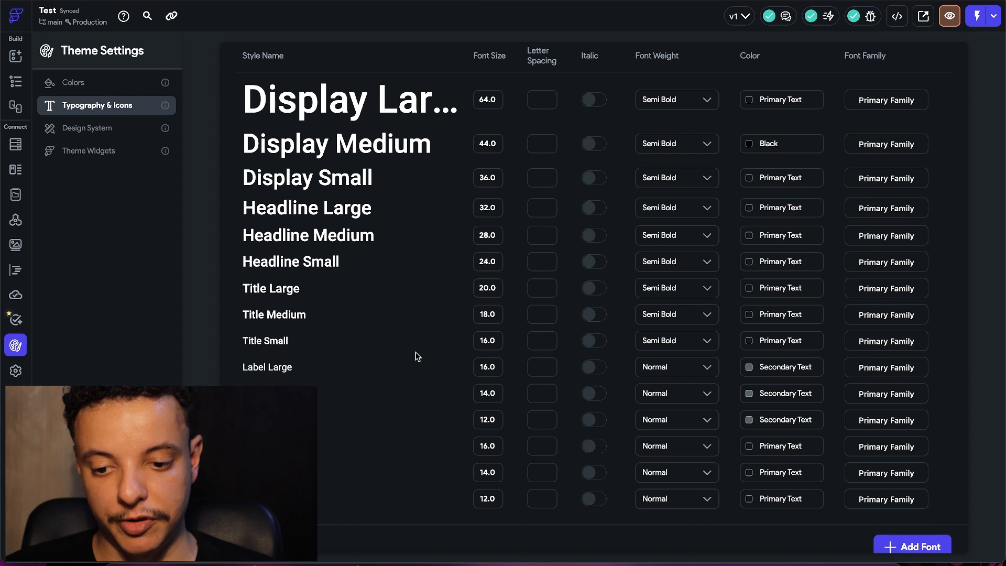
click(488, 342)
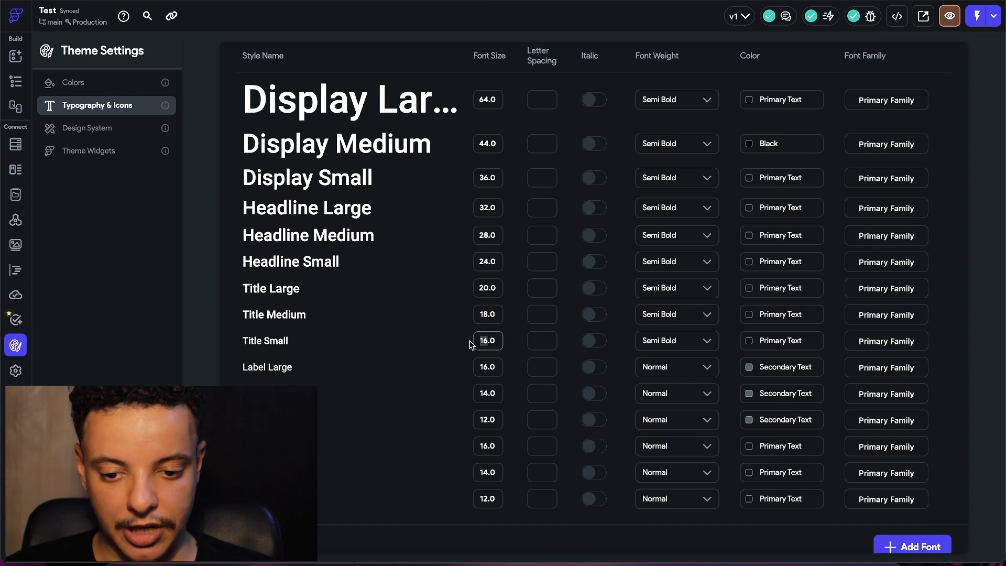
key(BackSpace)
key(BackSpace)
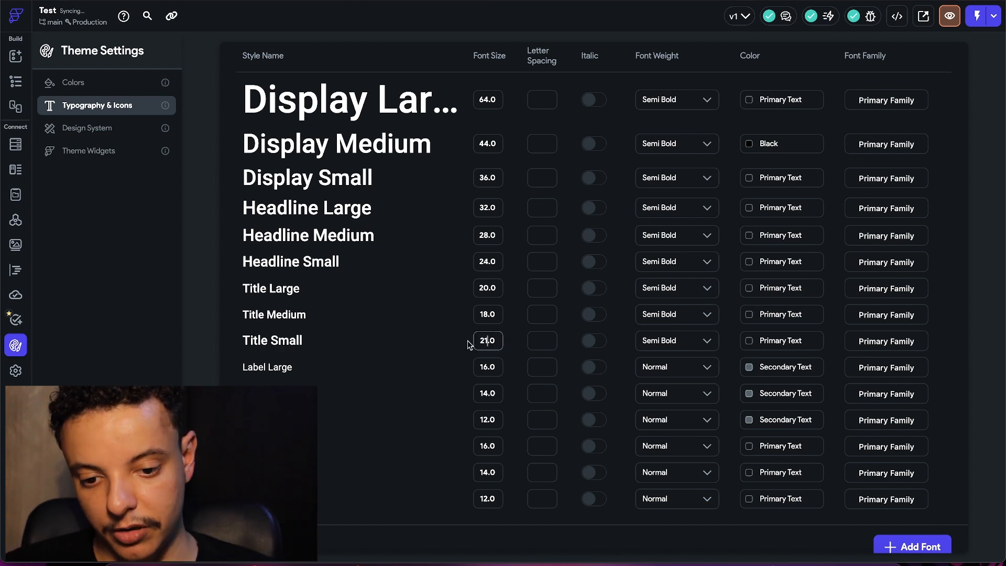
text(12)
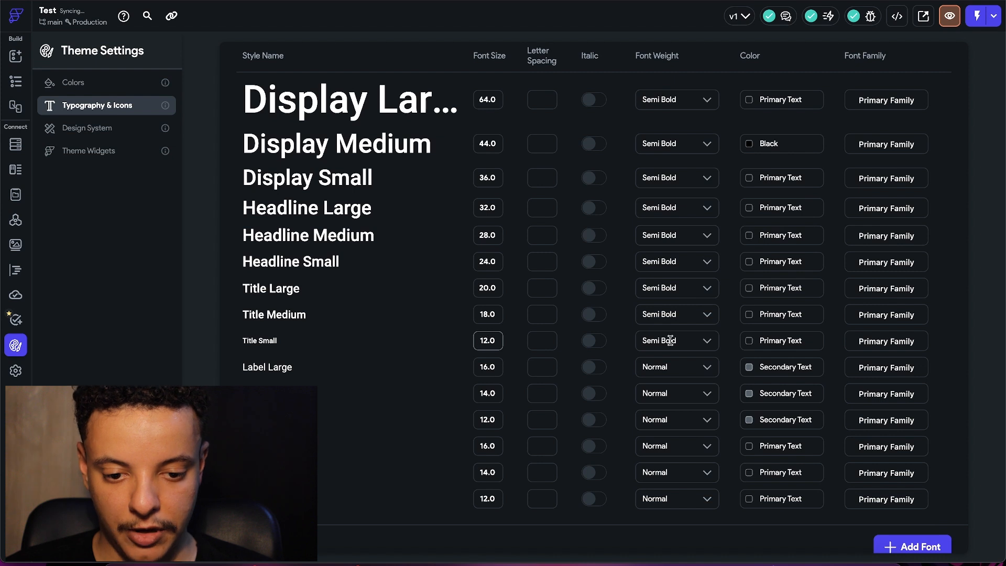
click(703, 343)
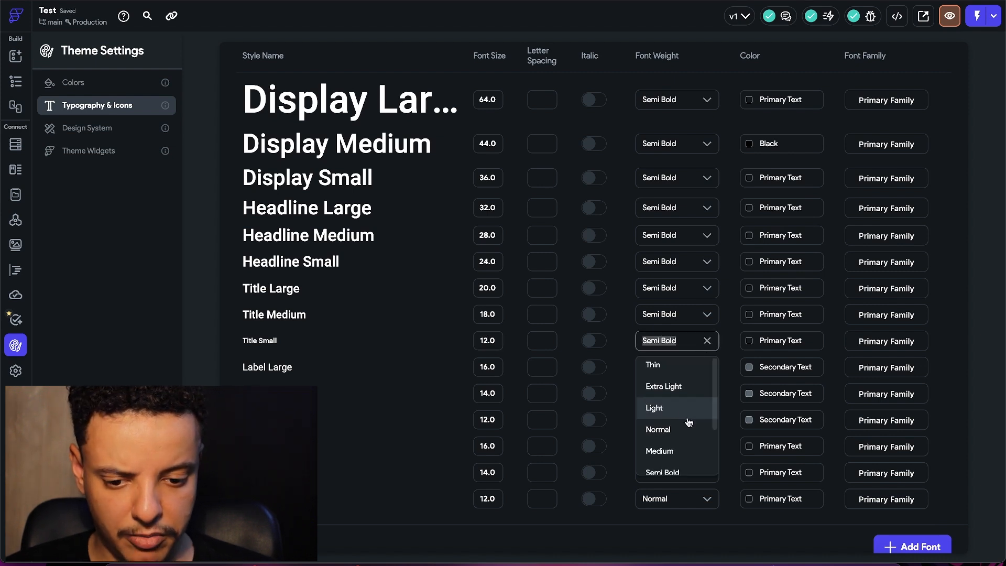
click(673, 451)
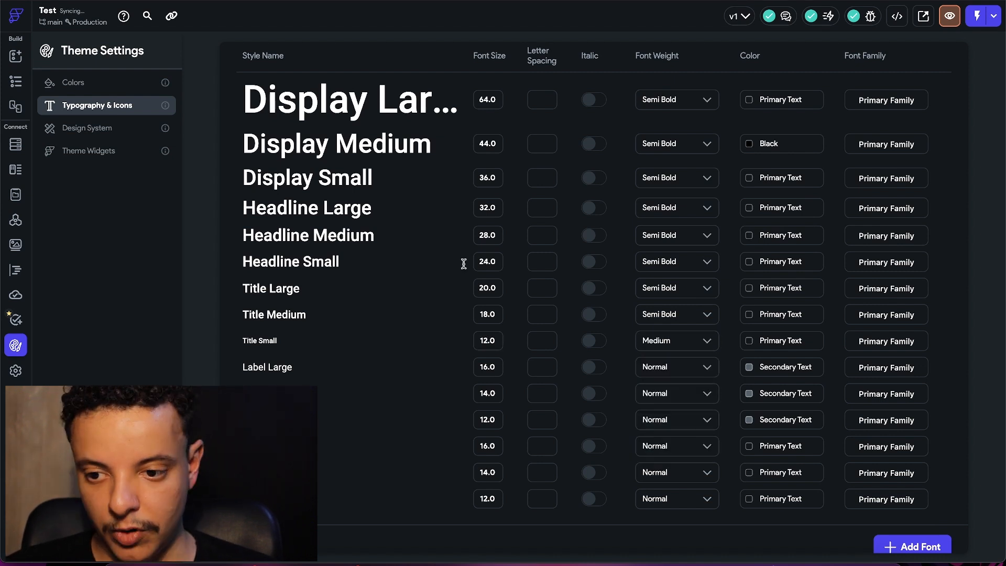
- Check the buttons on HomePage and review the light mode brand, utility and custom colors in the theme settings
click(15, 82)
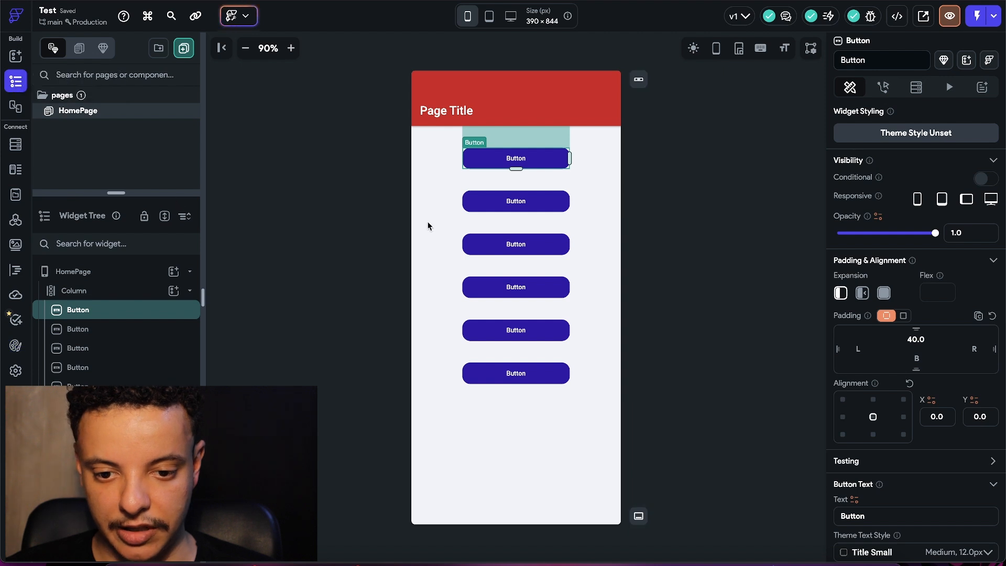
click(606, 208)
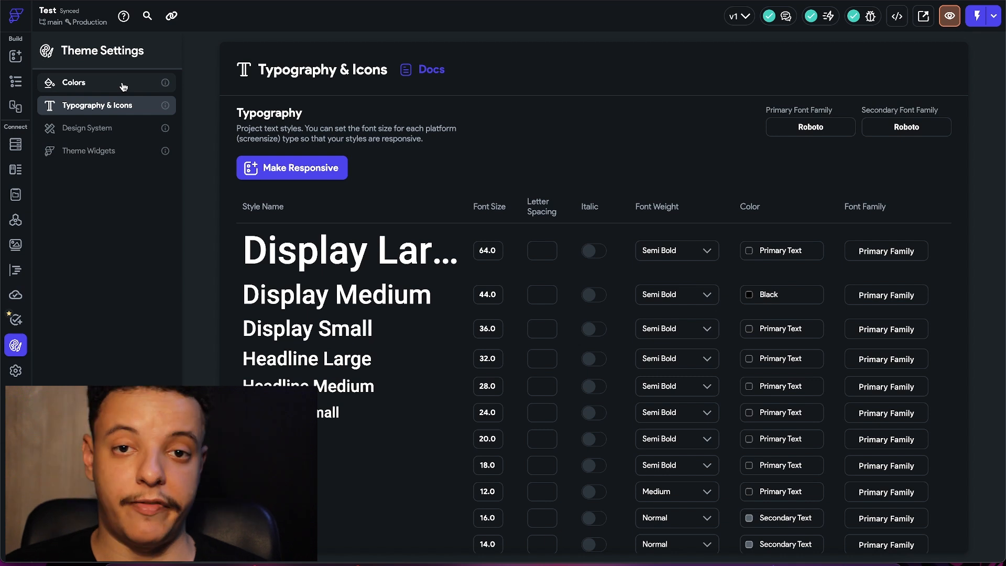
click(120, 88)
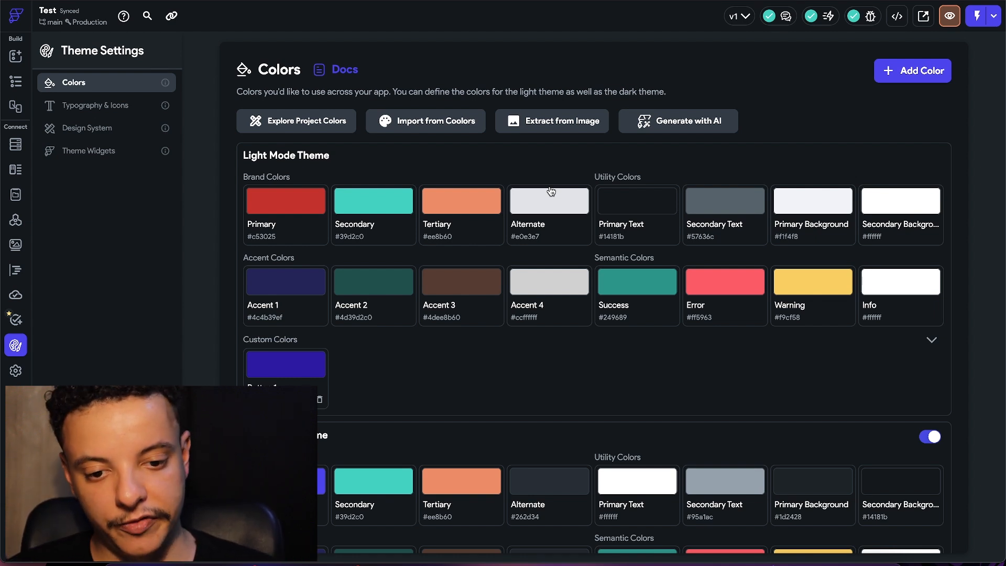
scroll(587, 236, down, 1)
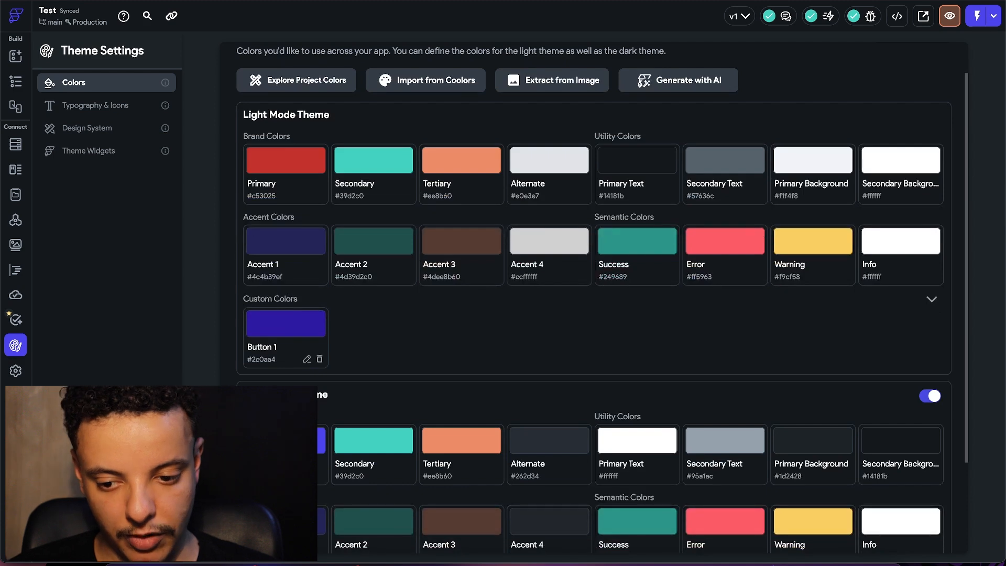
scroll(418, 382, up, 1)
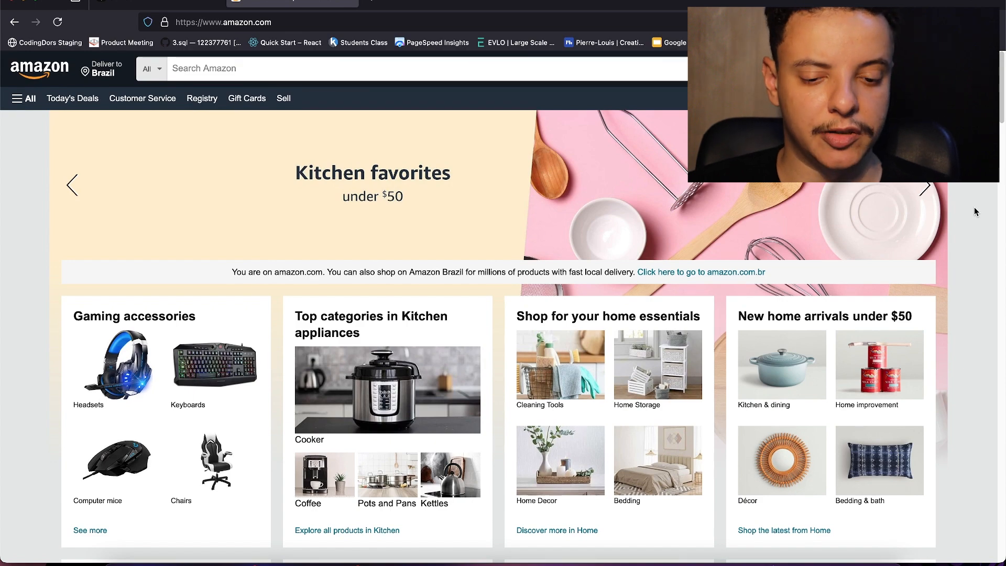
- Switch to the Amazon home page in the browser and examine the repeated cards and the styling of their headings
scroll(973, 212, down, 2)
scroll(957, 218, down, 3)
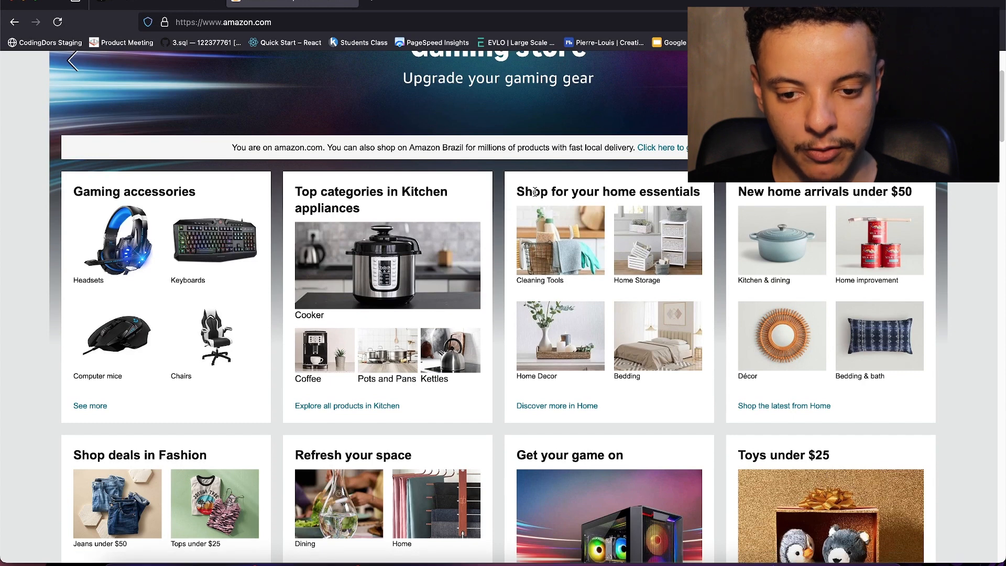
drag(519, 189, 692, 189)
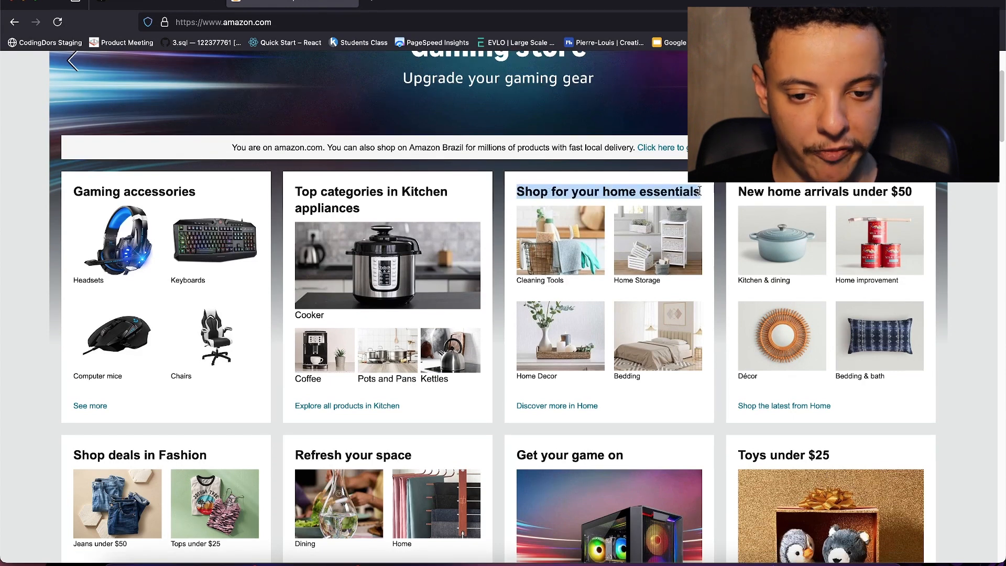
click(700, 191)
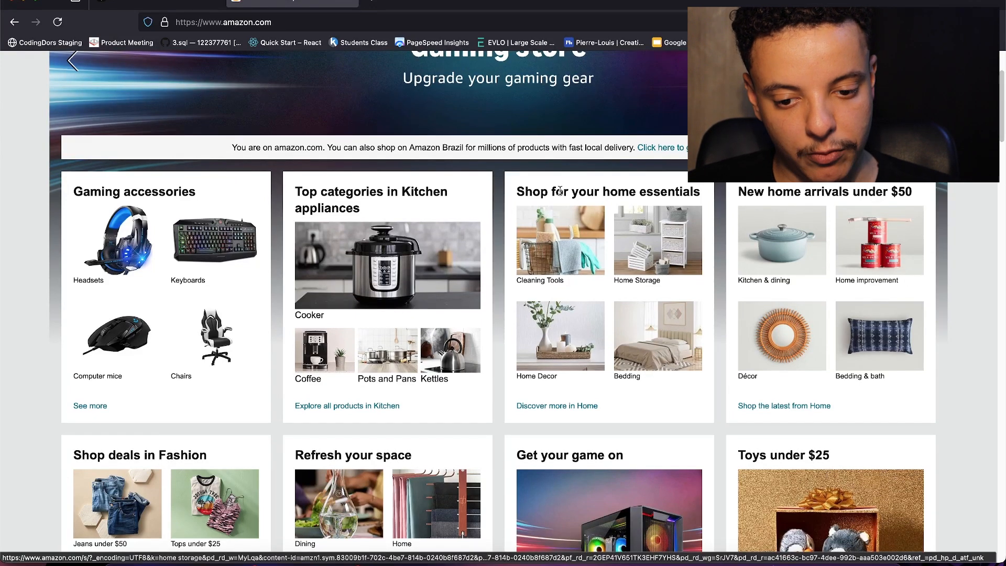
scroll(243, 430, down, 5)
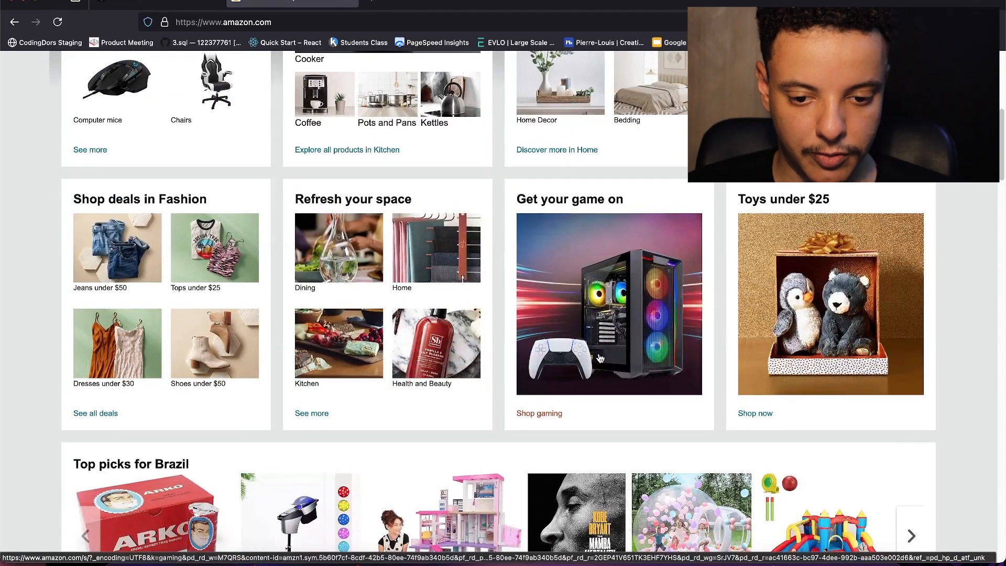
scroll(411, 385, up, 2)
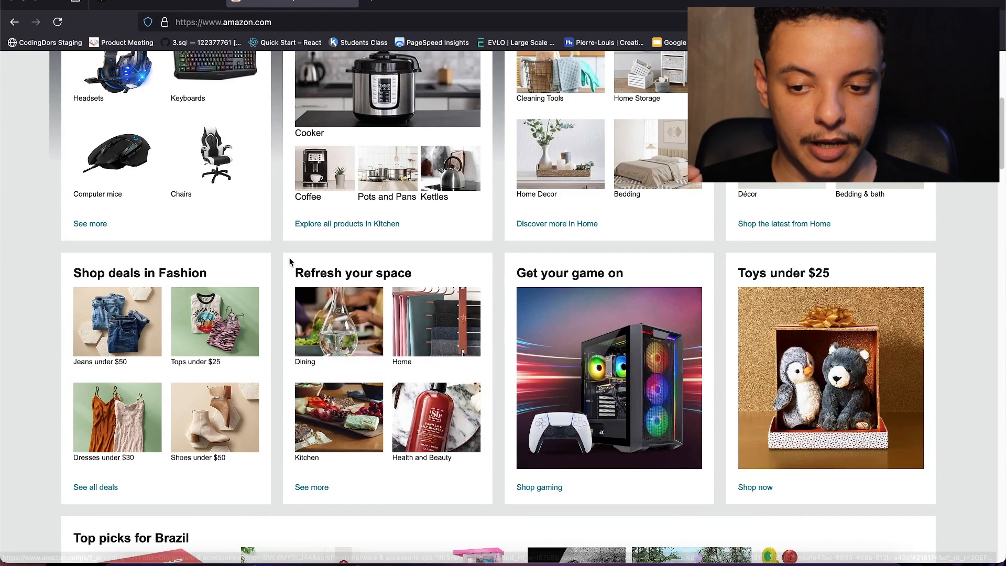
scroll(944, 375, down, 8)
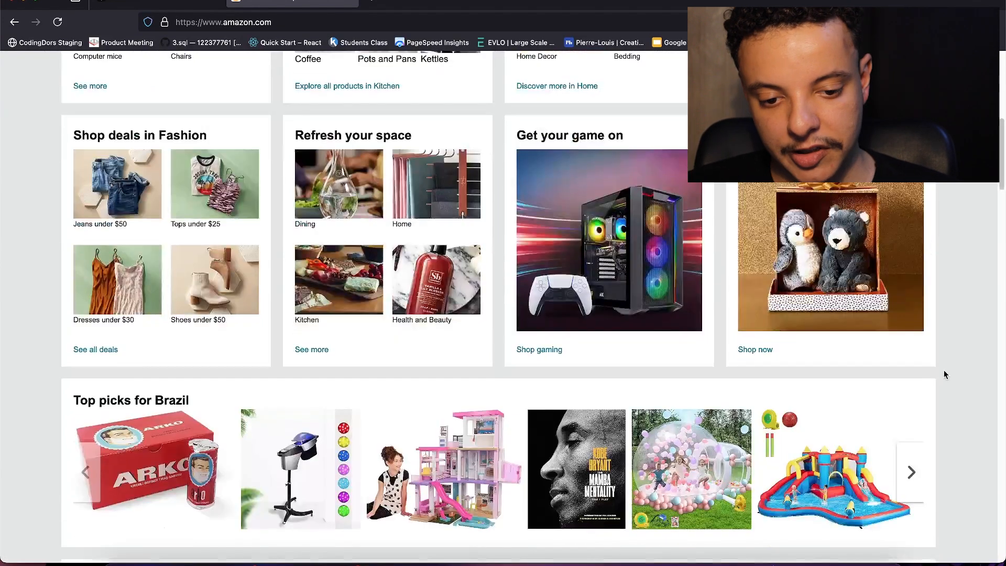
scroll(944, 387, down, 1)
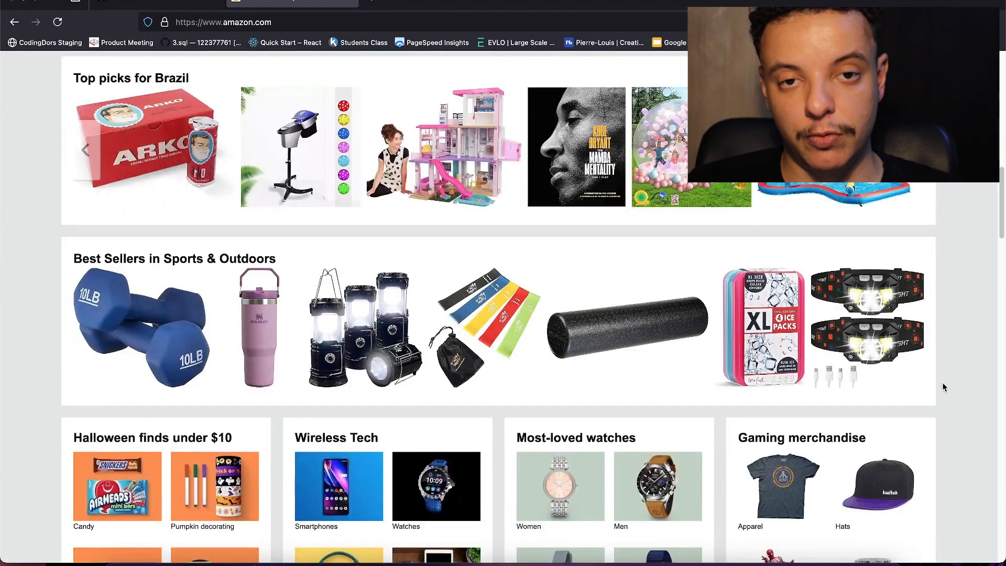
scroll(941, 425, down, 4)
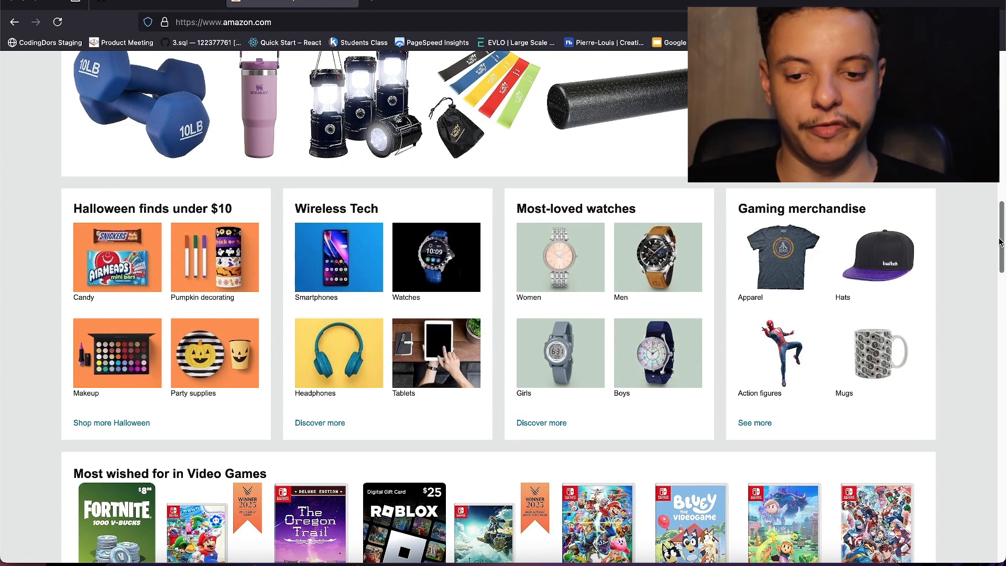
drag(518, 209, 658, 212)
click(657, 210)
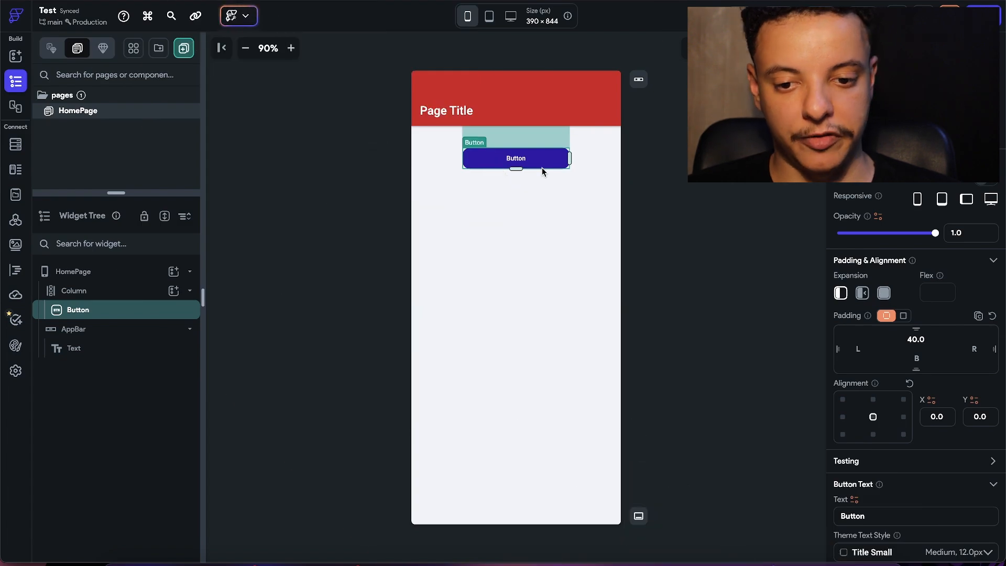
- Give the HomePage button a Black border with a border width of 4
click(544, 203)
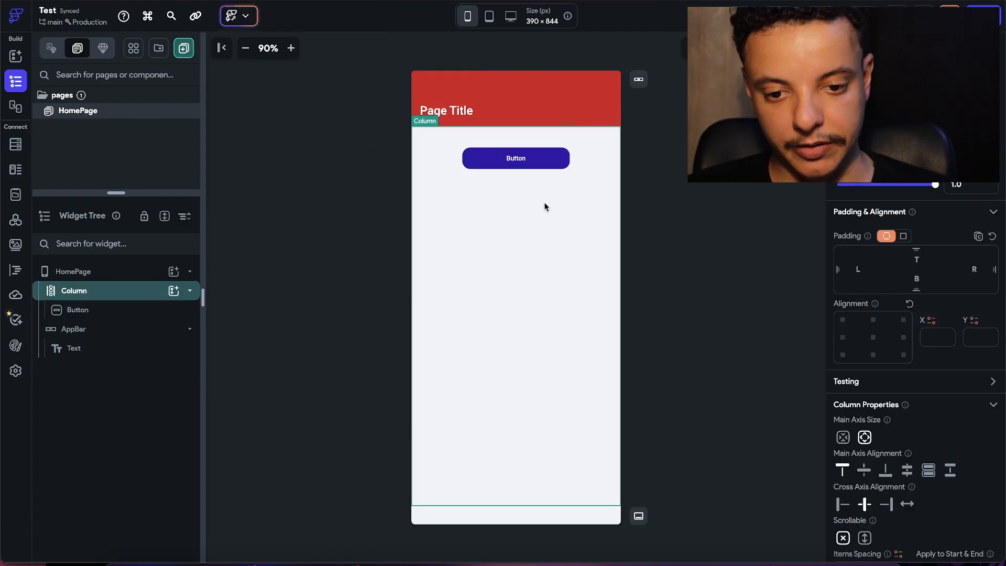
click(546, 163)
scroll(989, 322, down, 5)
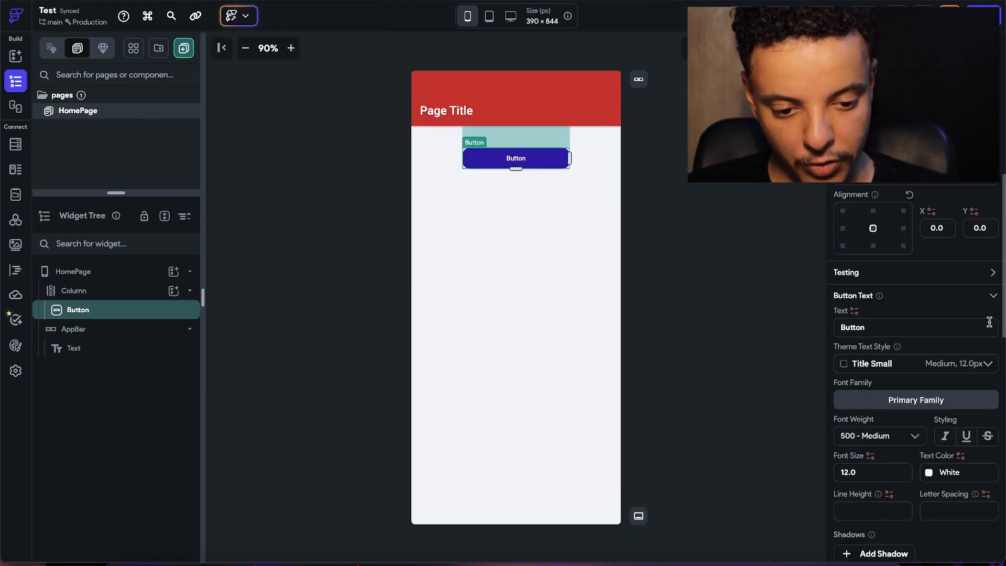
scroll(990, 322, down, 8)
scroll(980, 316, up, 2)
scroll(979, 314, up, 1)
click(848, 283)
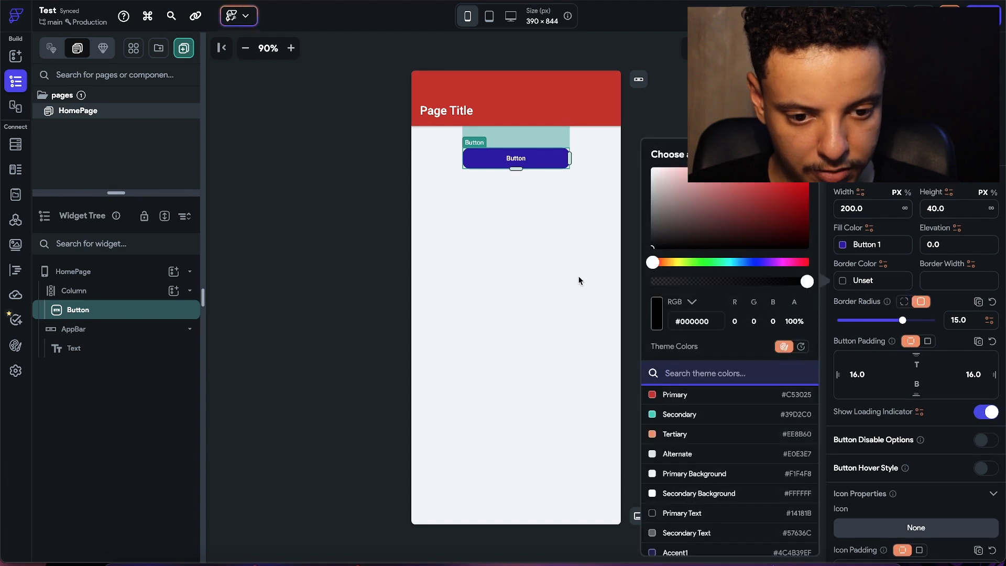
click(952, 283)
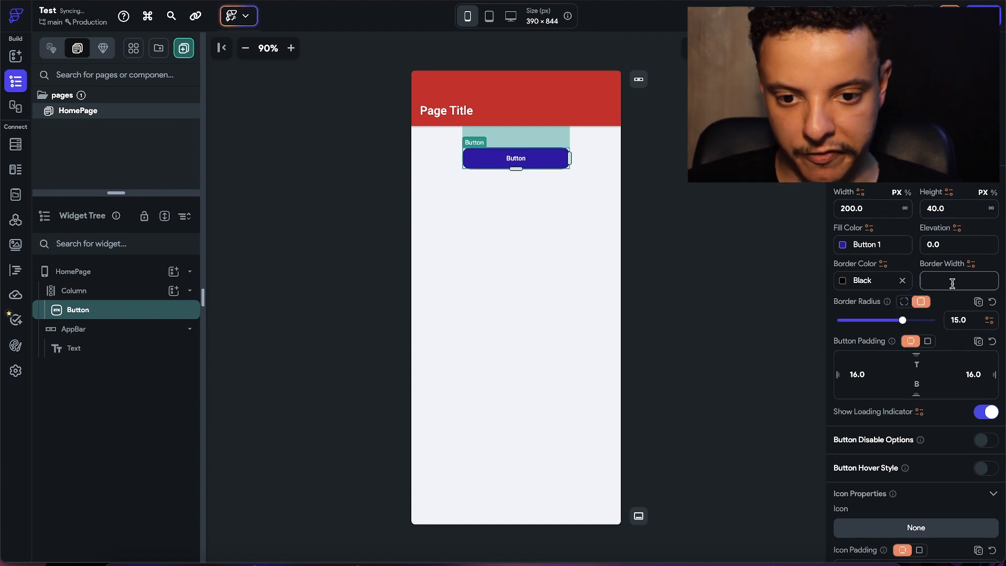
text(4)
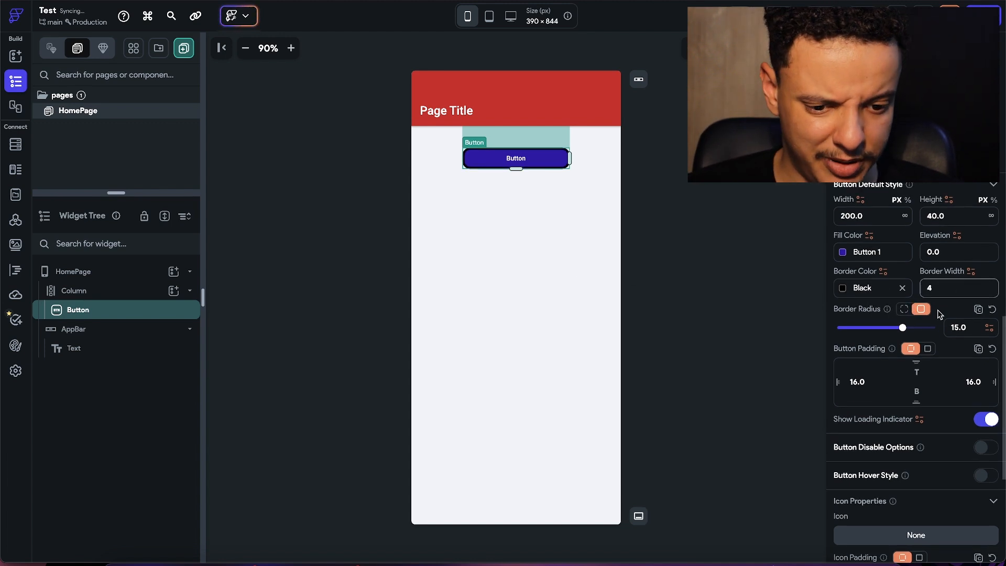
- Change the HomePage button's border color to the custom green #15685e
click(841, 288)
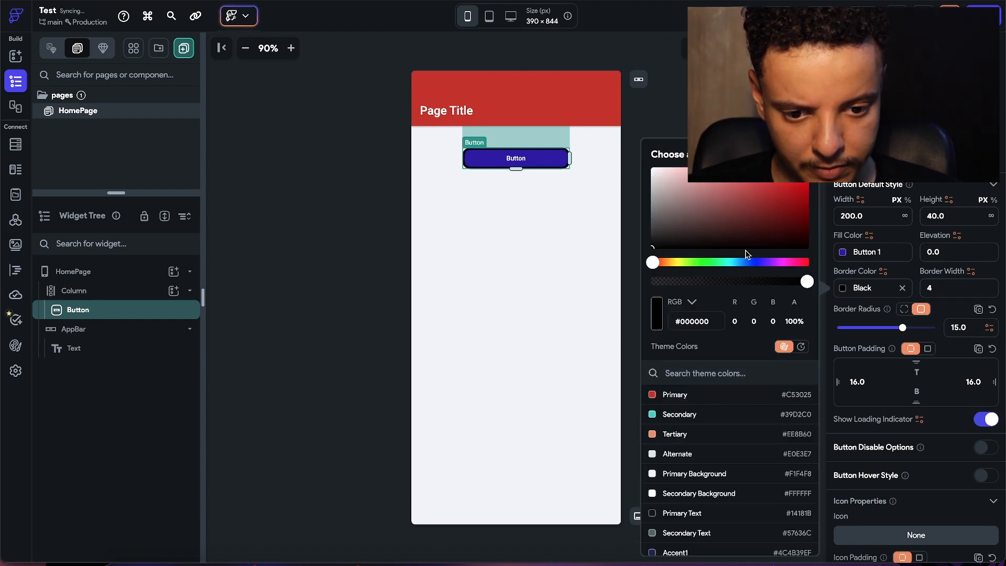
drag(745, 262, 726, 262)
click(778, 216)
key(Escape)
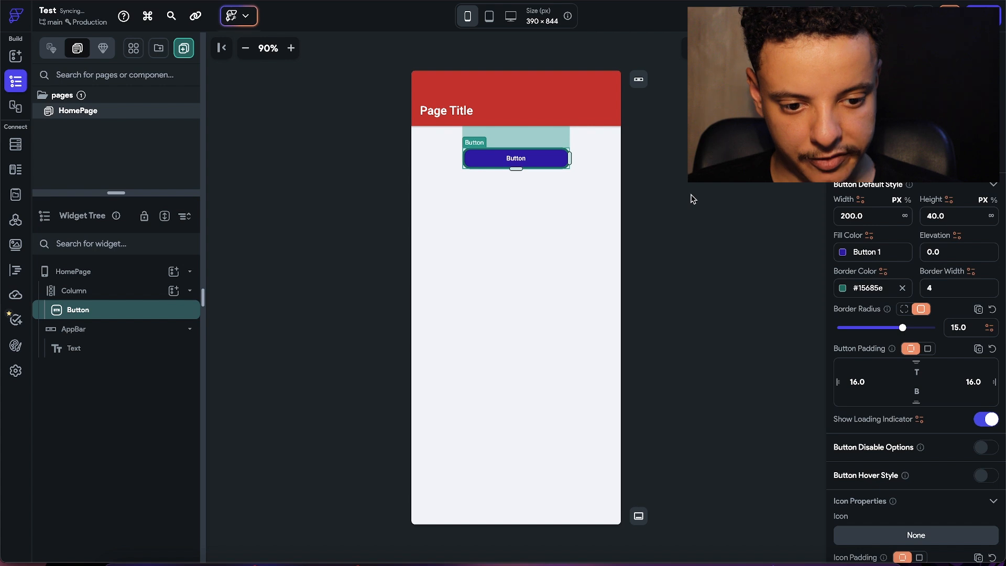
click(933, 289)
click(690, 236)
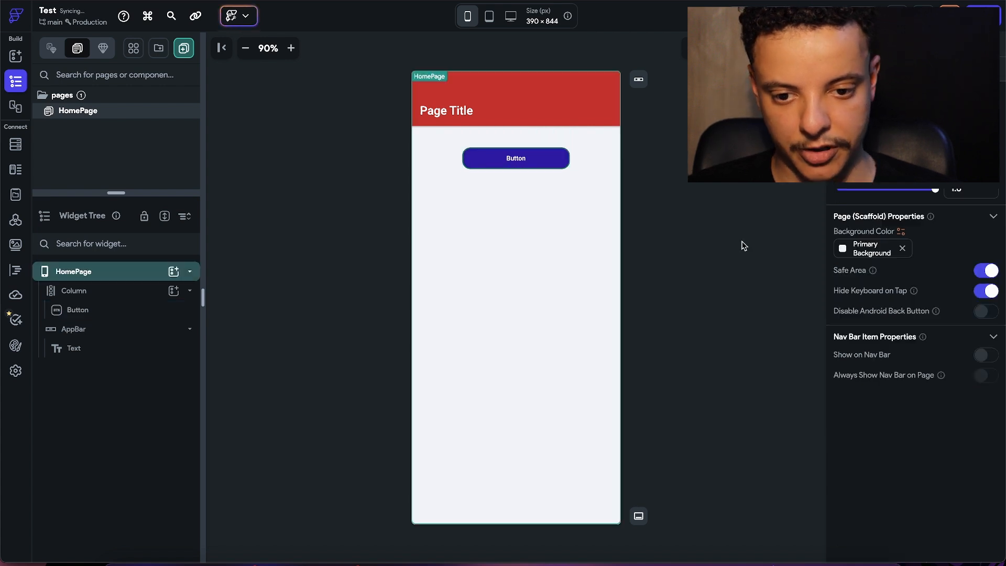
click(554, 166)
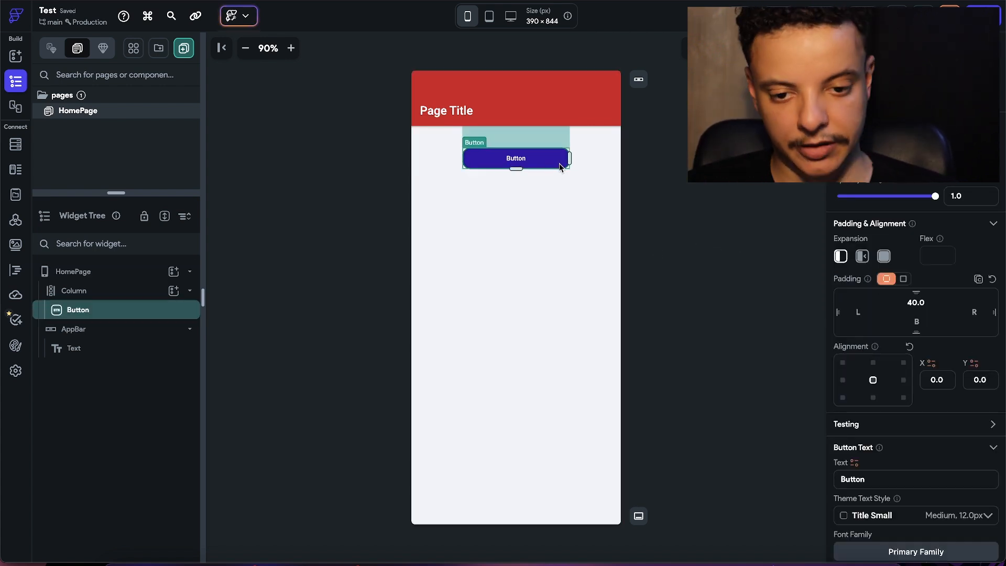
click(707, 319)
click(541, 167)
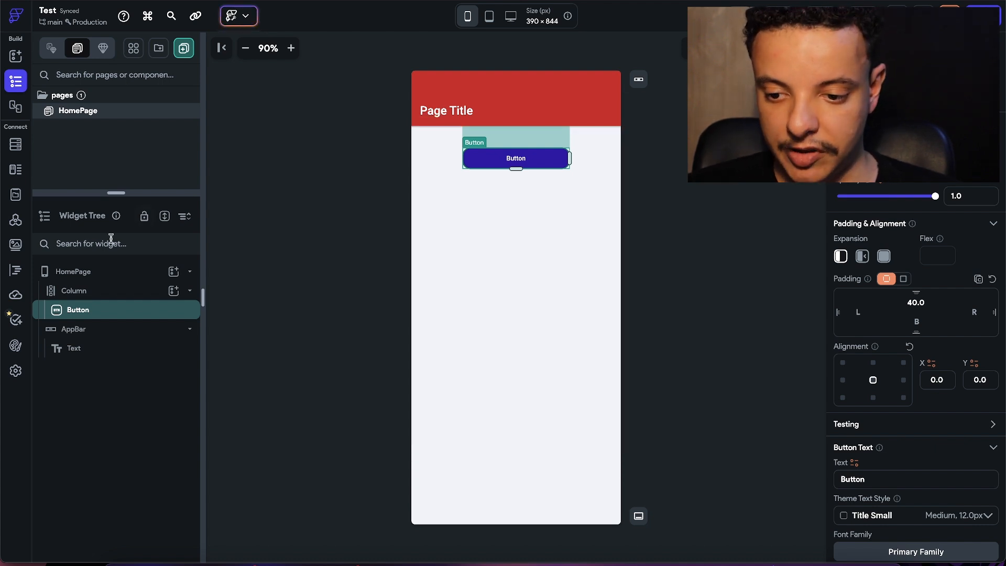
- Convert the HomePage button into a reusable component named MainButton
right_click(75, 317)
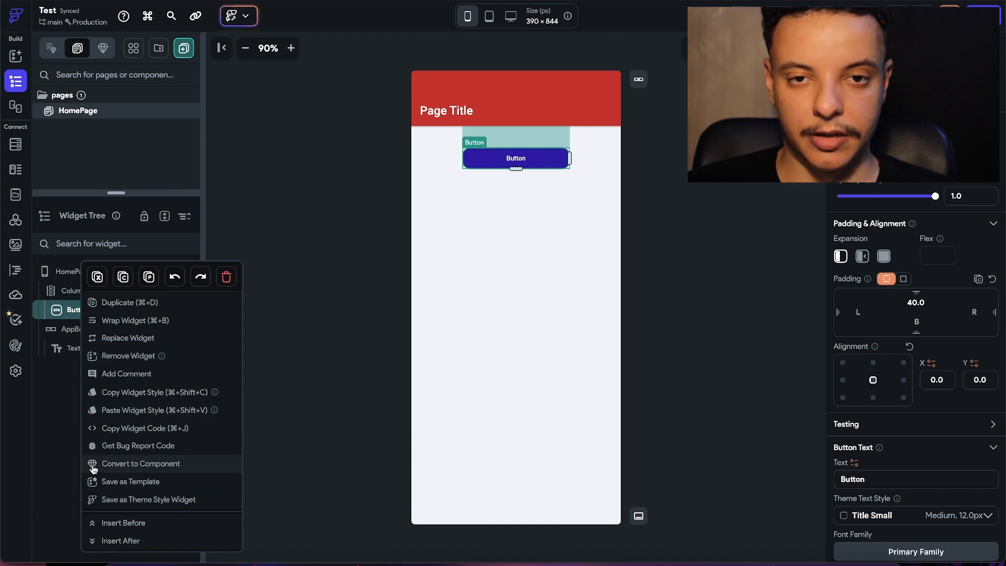
click(135, 467)
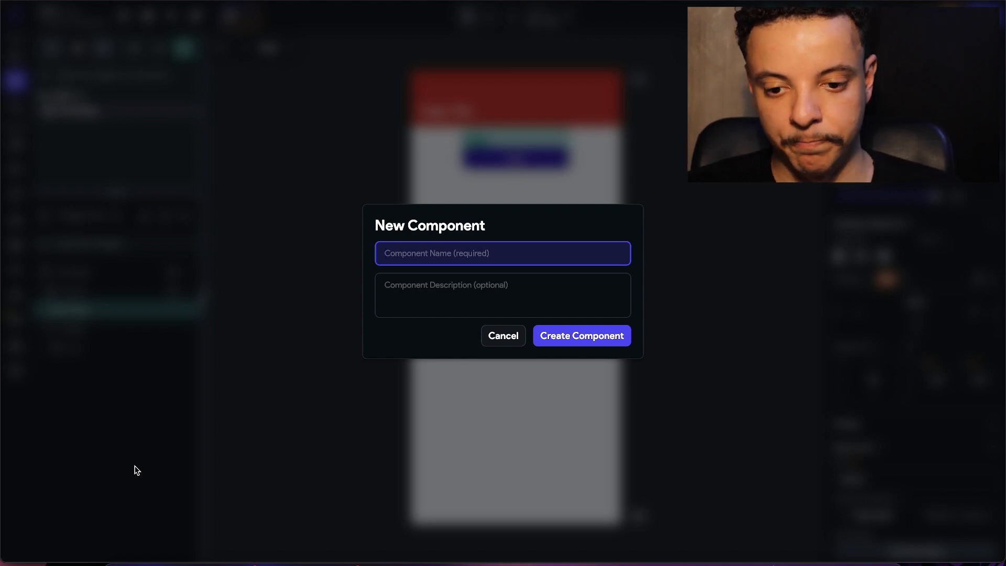
text(Button)
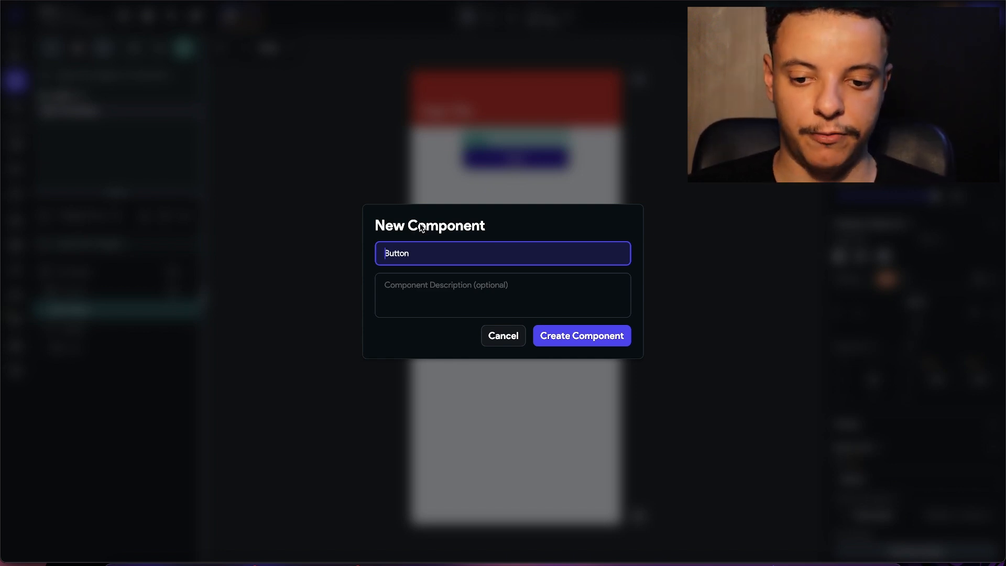
text(Main)
click(622, 339)
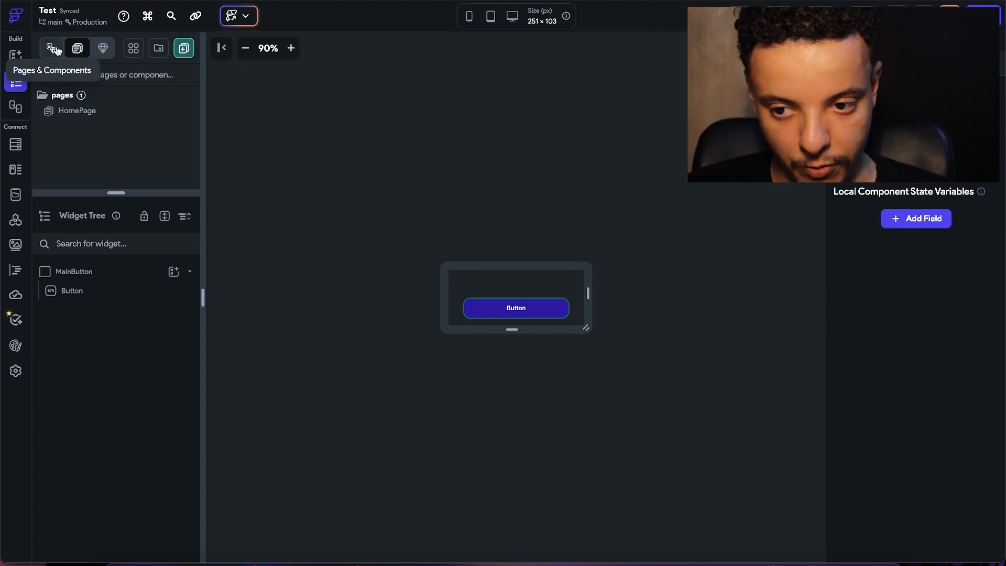
- Look up the MainButton component in the project's component list and view the widget palette
click(104, 51)
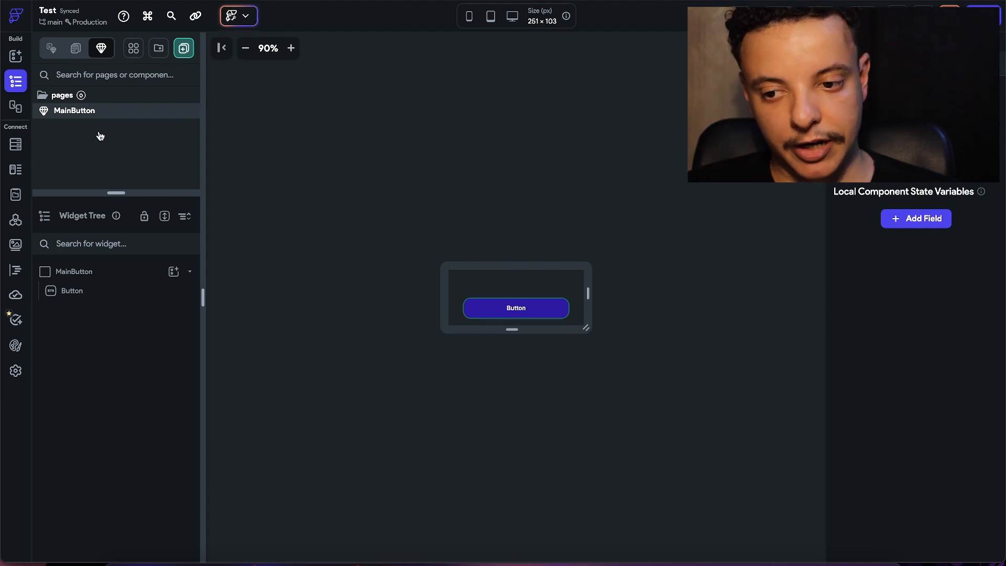
click(15, 57)
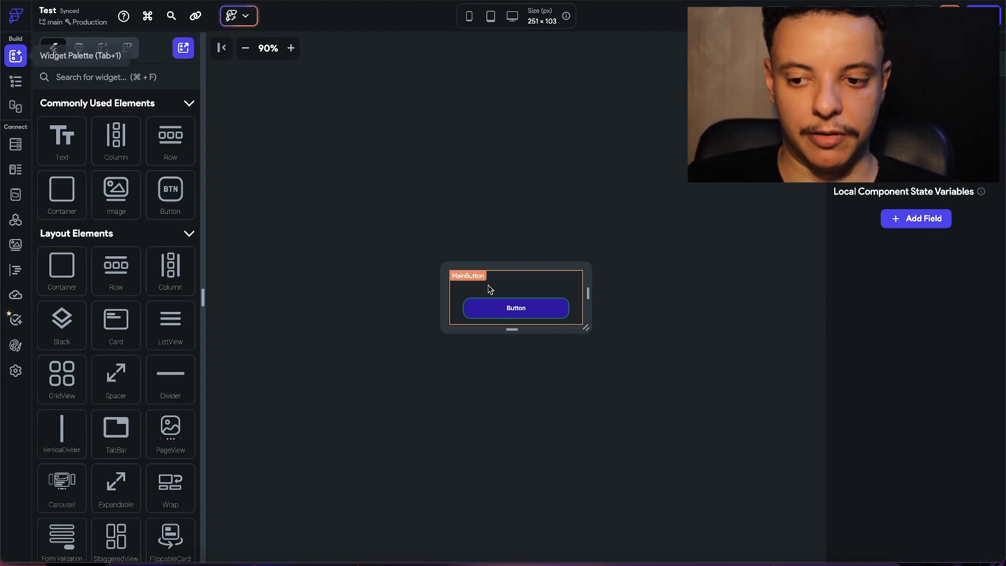
click(16, 81)
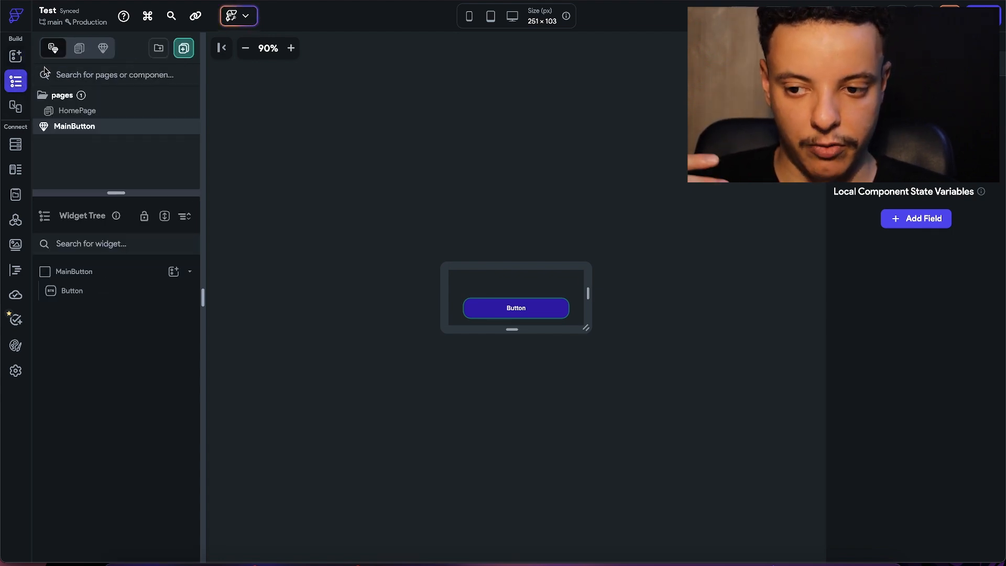
- Delete the MainButton instance from the Column on HomePage
click(72, 110)
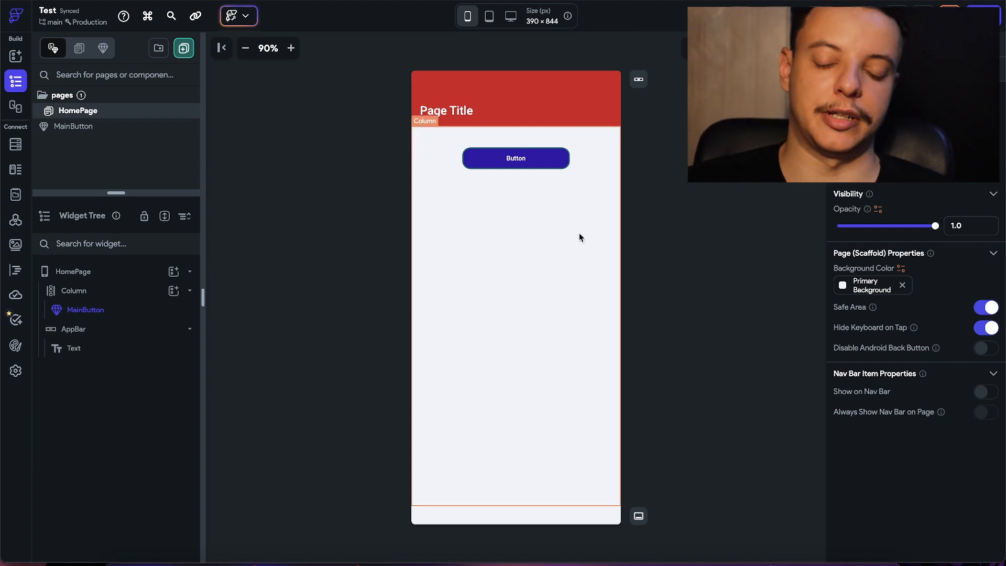
click(522, 164)
key(Delete)
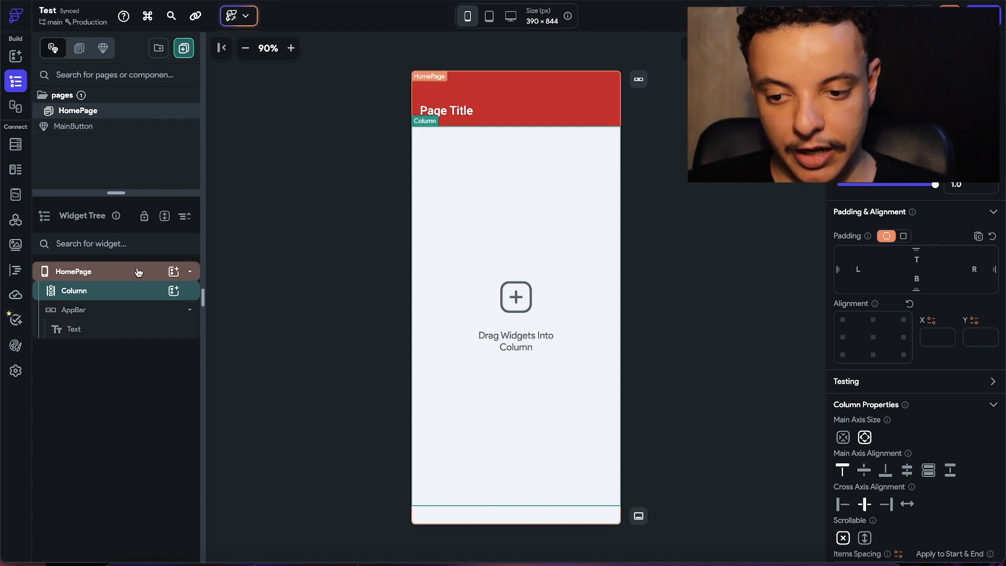
- Add three instances of the MainButton project component to the Column on HomePage
click(174, 290)
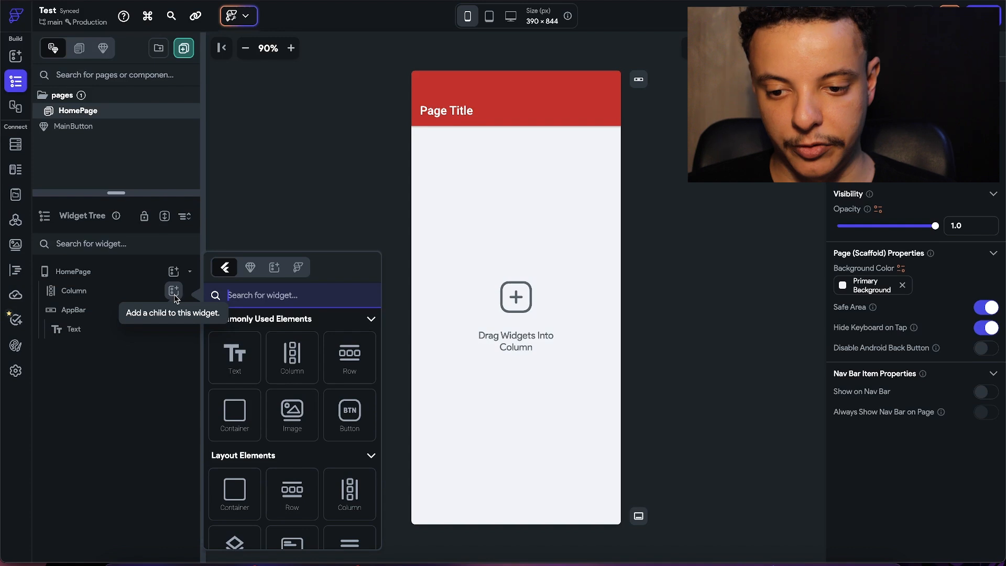
click(251, 268)
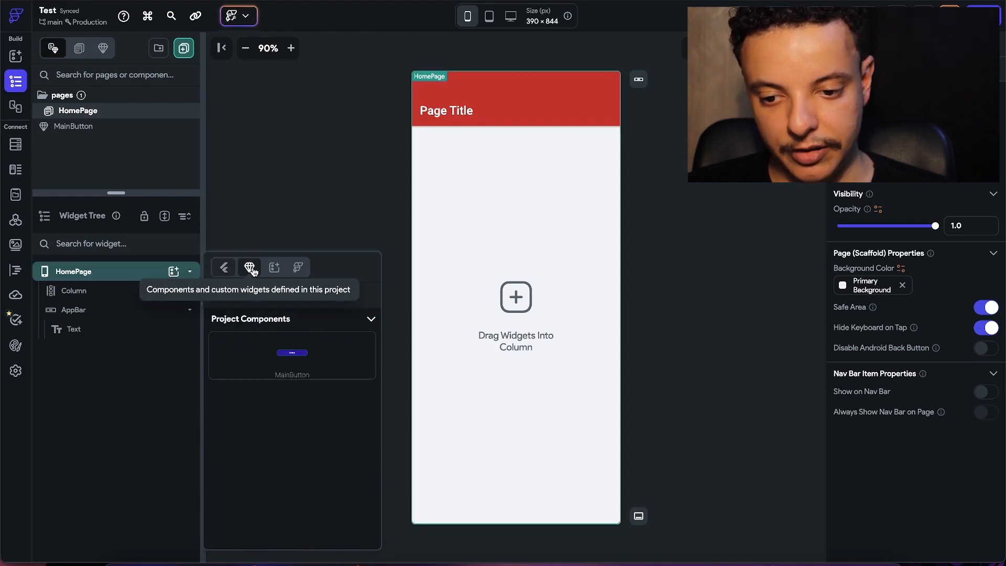
click(310, 359)
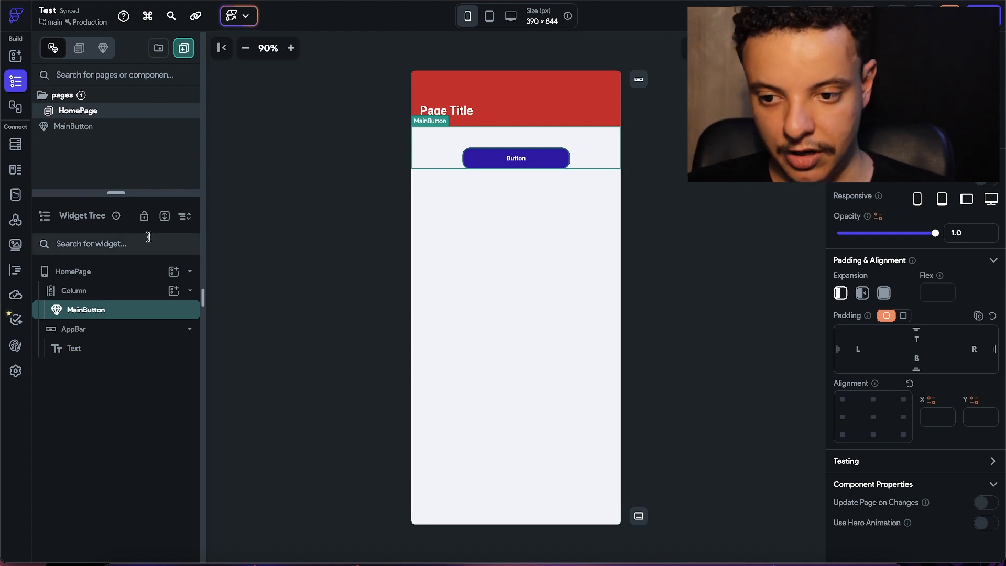
click(174, 290)
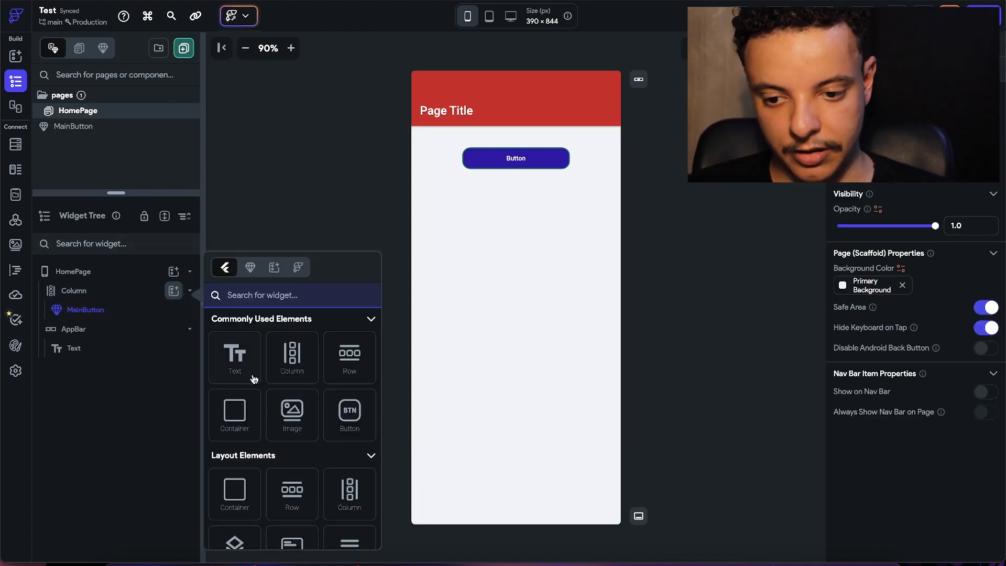
click(250, 268)
click(298, 357)
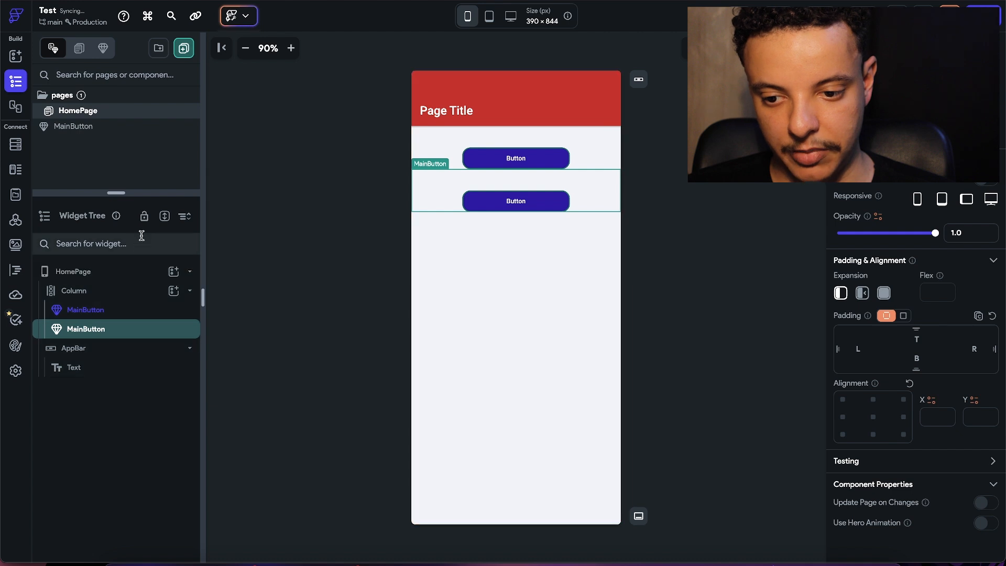
click(174, 291)
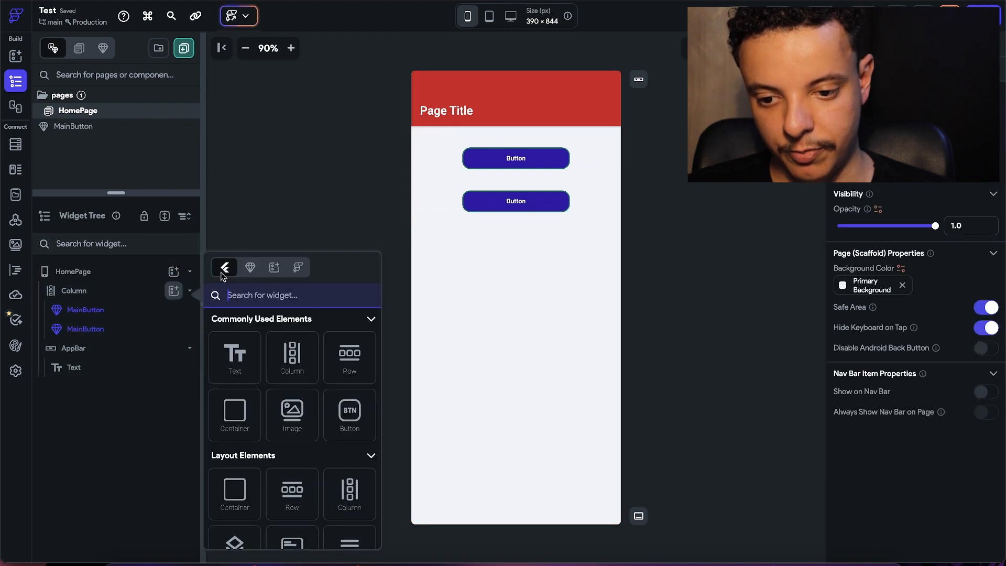
click(250, 267)
click(292, 354)
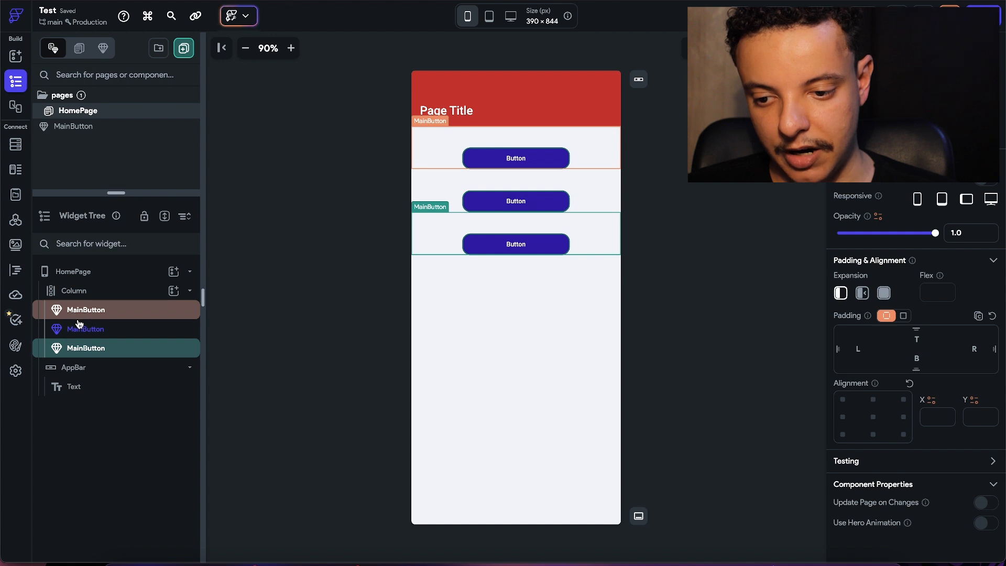
- Set the border color of the button inside the MainButton component to black (#000000), and return to HomePage
click(68, 130)
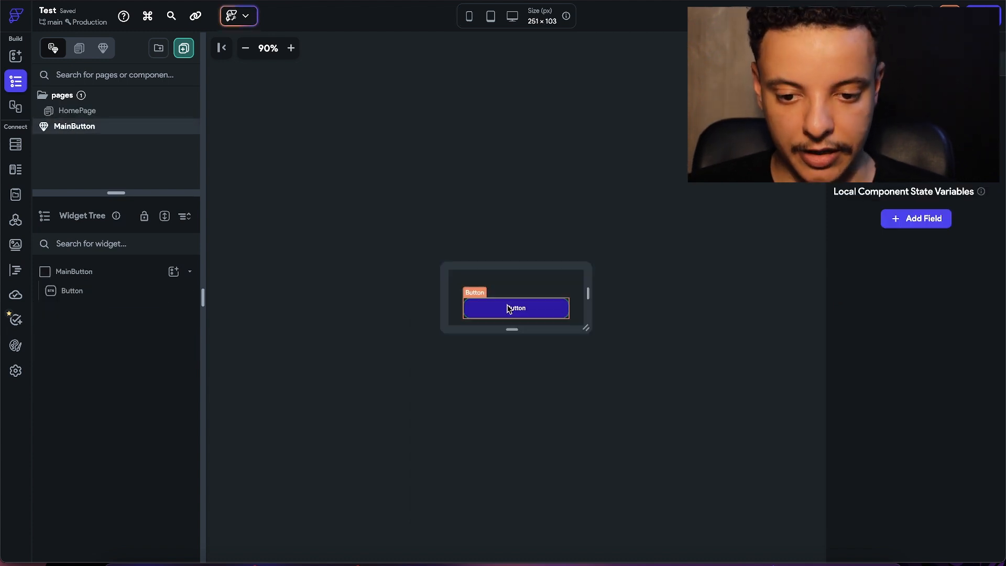
click(547, 314)
scroll(919, 390, down, 5)
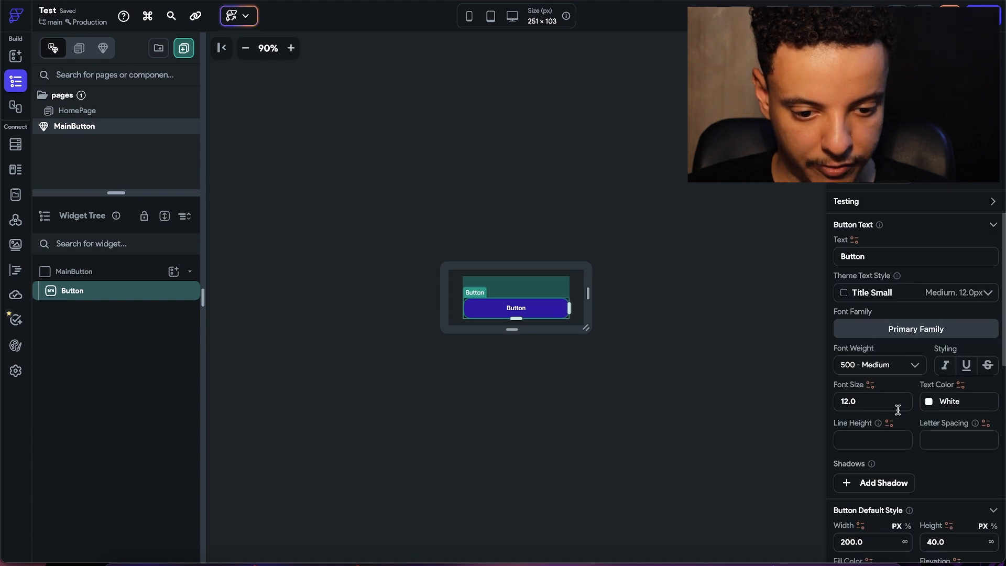
scroll(896, 405, down, 3)
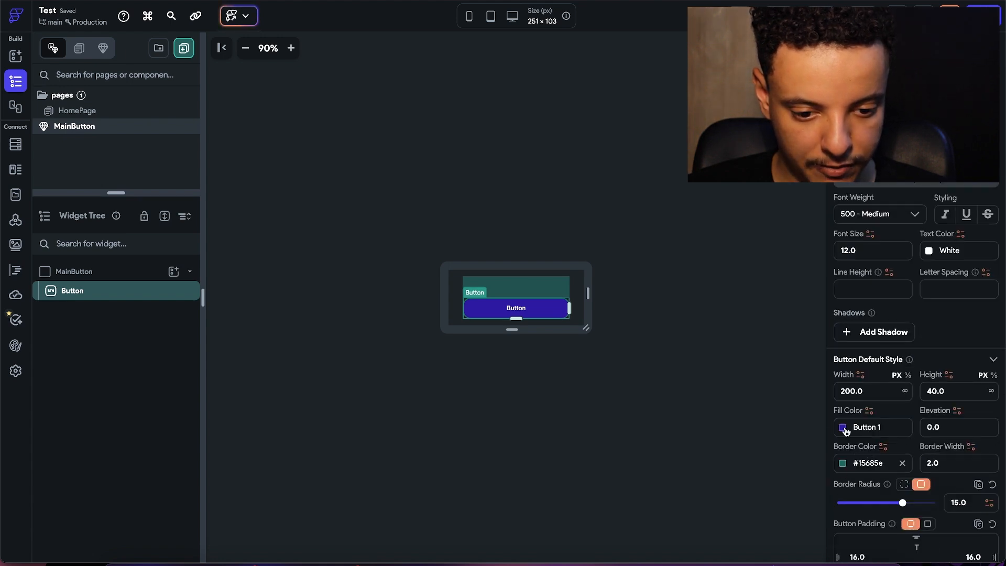
click(843, 464)
drag(687, 234, 623, 262)
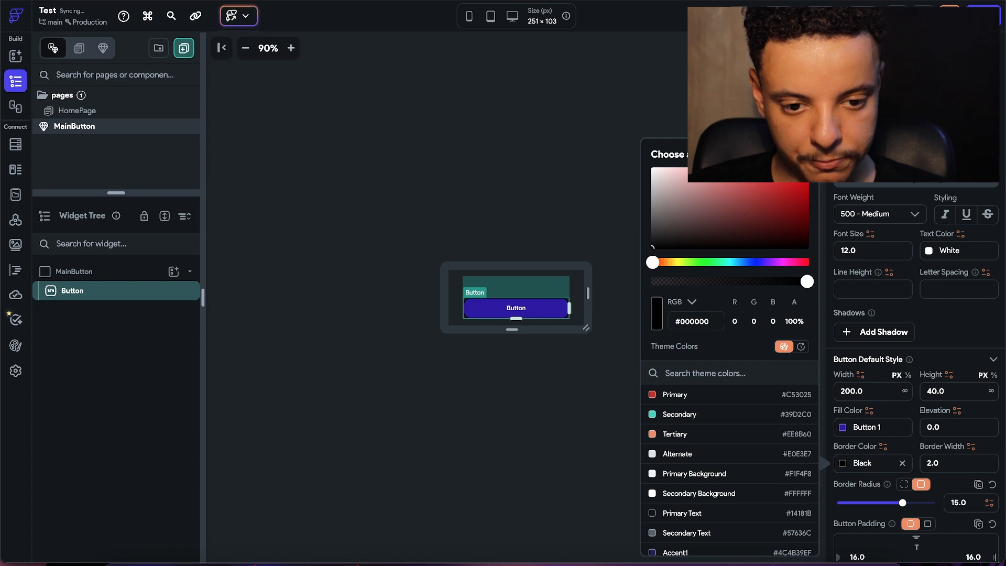
click(621, 262)
click(58, 108)
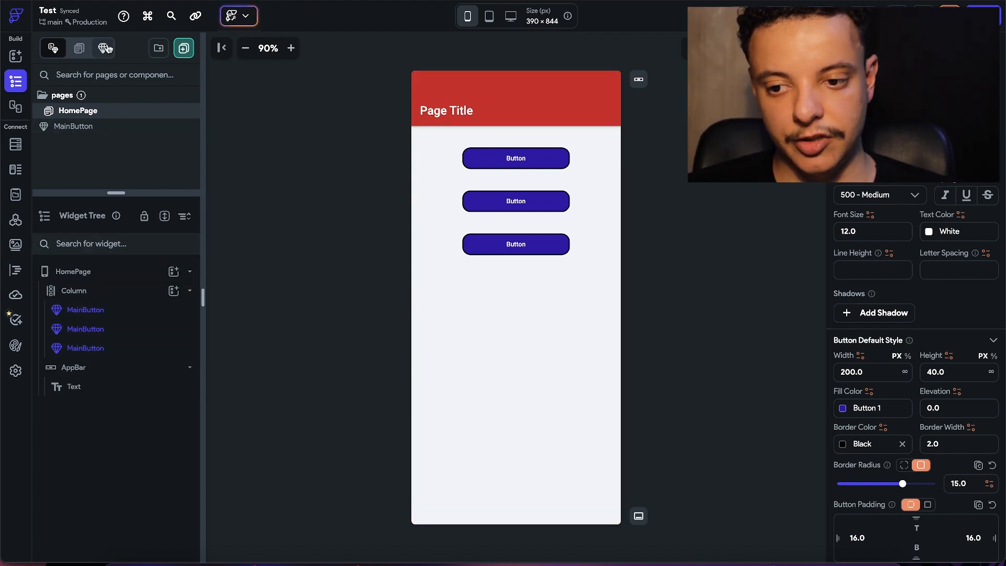
- Examine the Card component and the service cards on HomePage in the CTRLTECH MVP Default 2 project
click(97, 55)
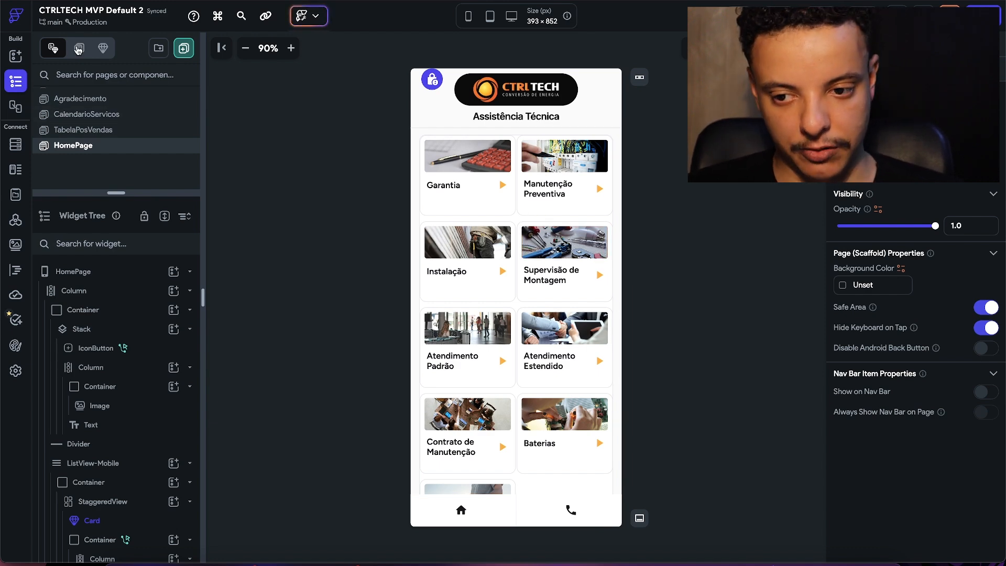
click(99, 48)
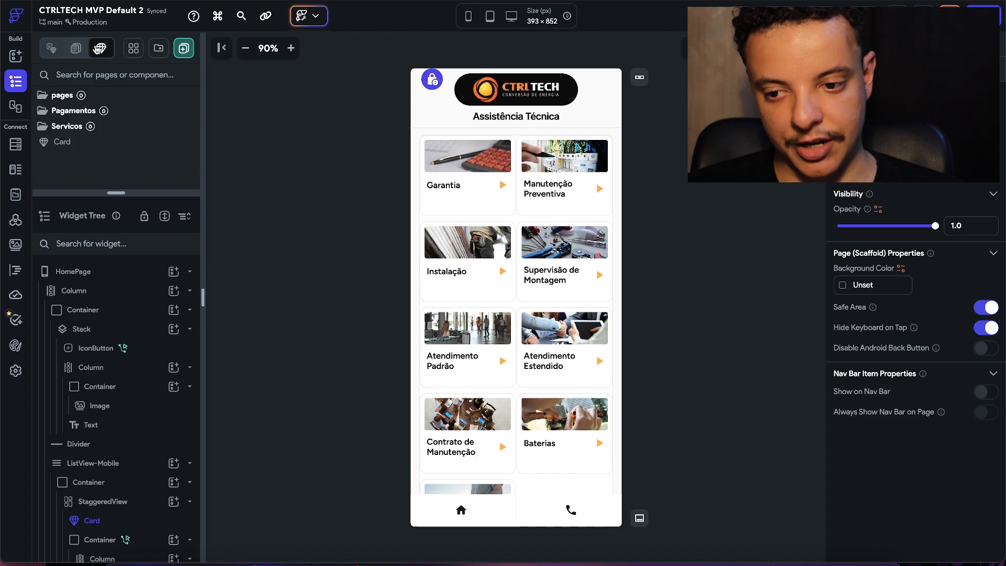
click(59, 145)
click(80, 146)
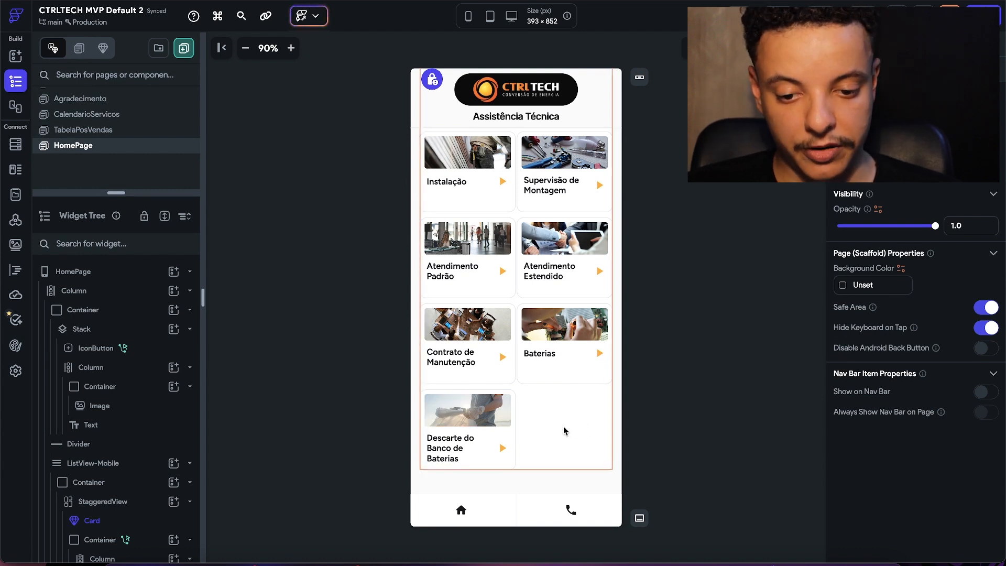
scroll(559, 428, up, 1)
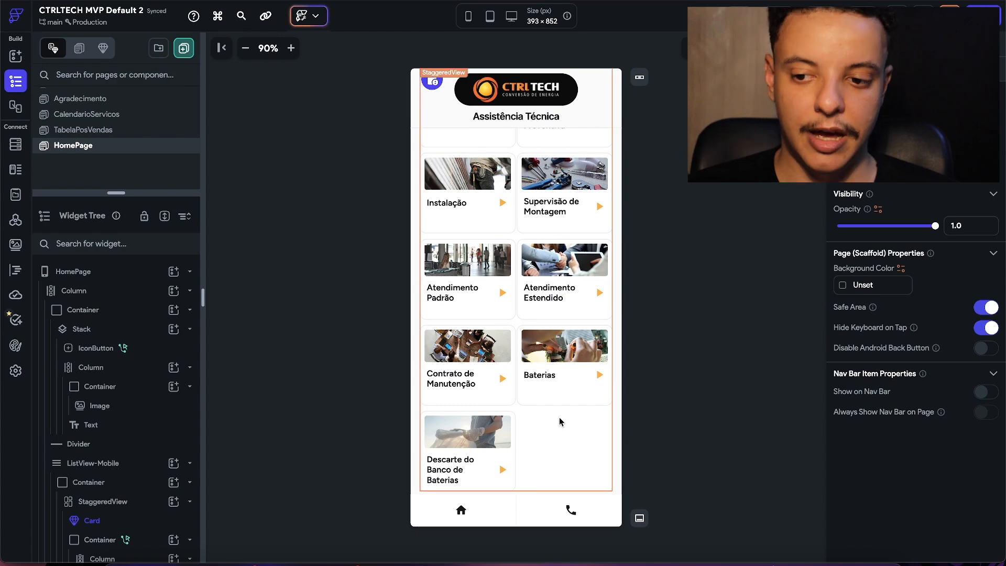
click(99, 52)
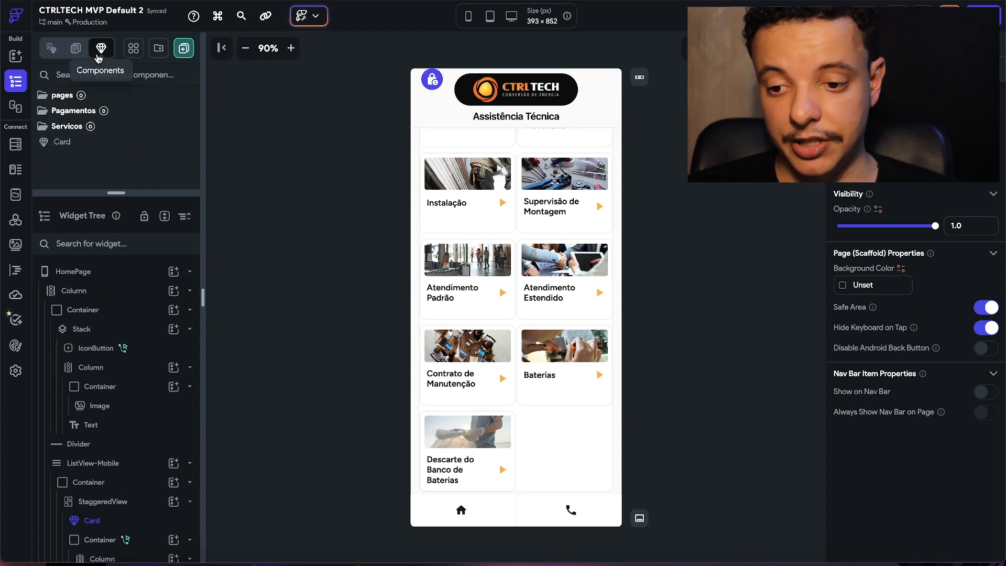
click(60, 142)
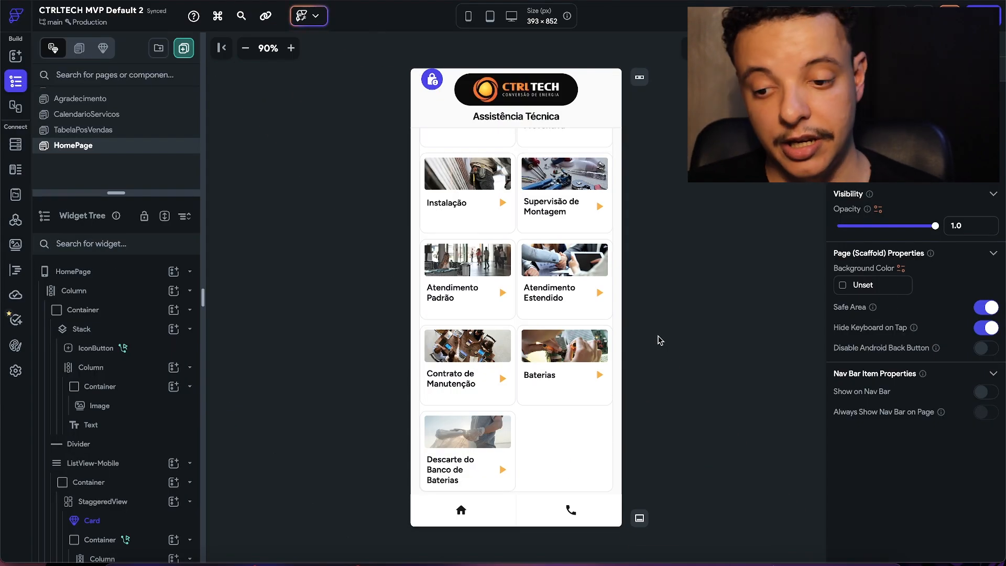
- View the CTRLTECH project's theme colors, and return to its list of components
click(15, 346)
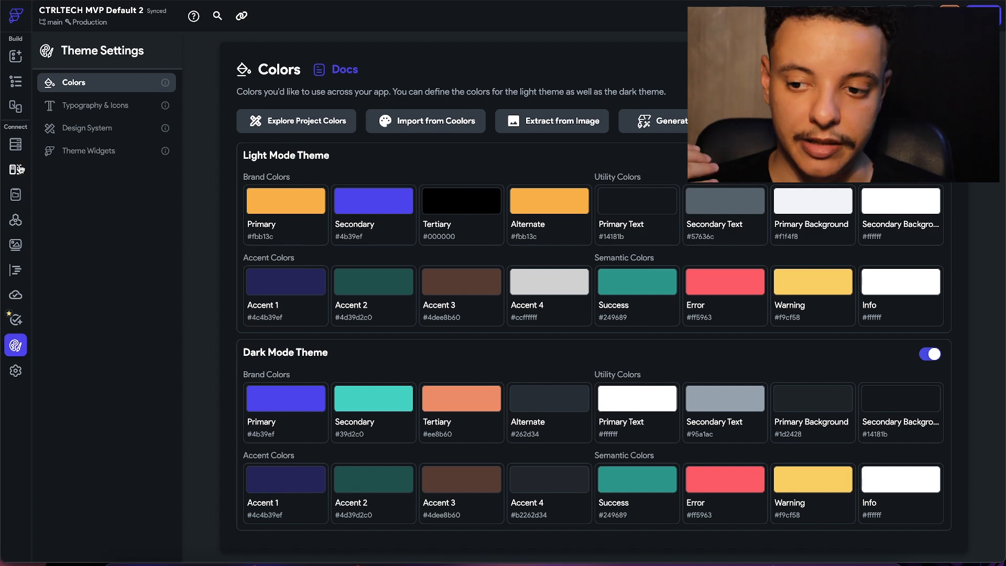
click(15, 81)
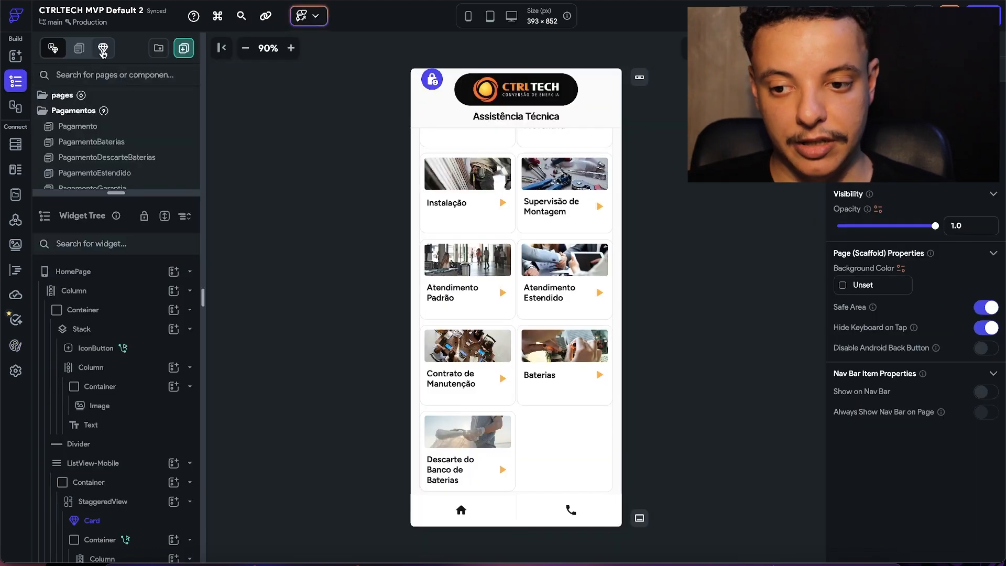
click(103, 48)
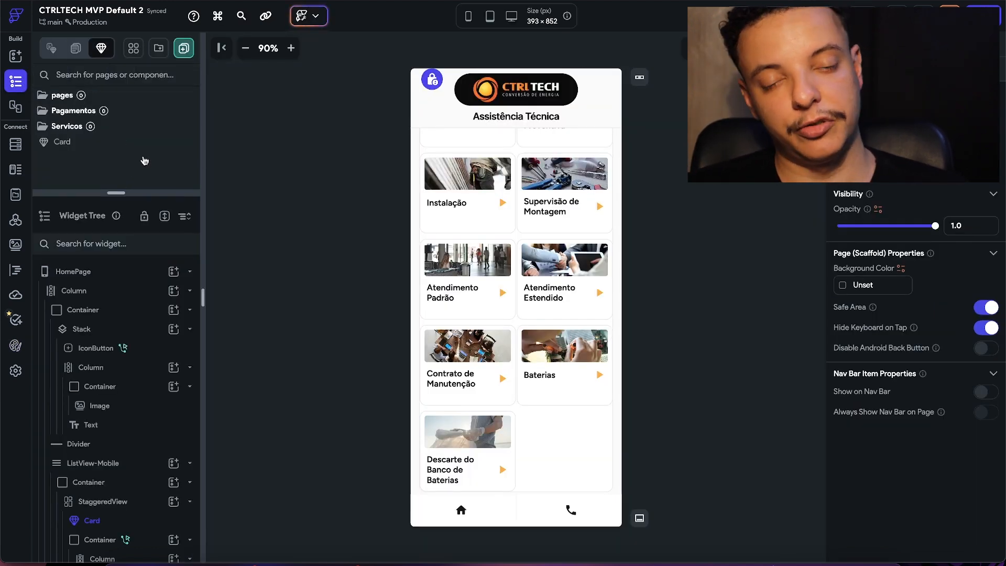